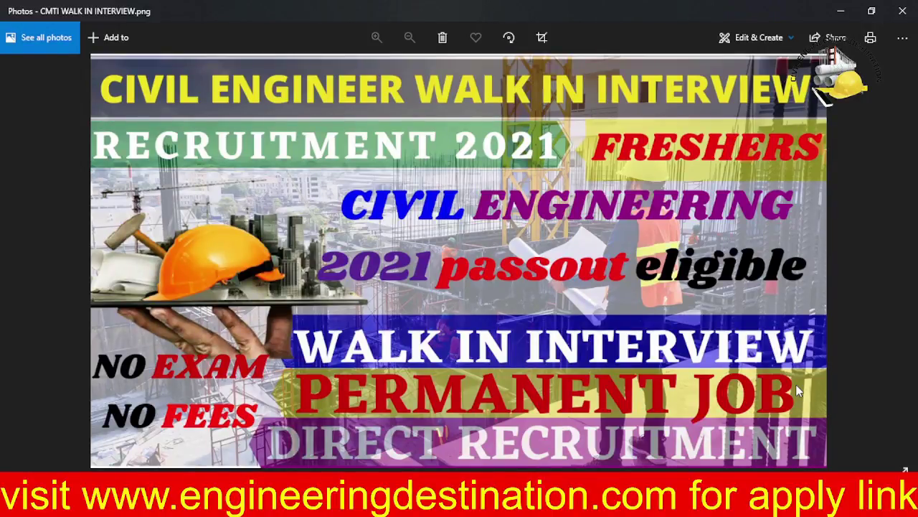
# Minimize the civil engineer walk-in interview poster in Photos to reveal the desktop.
pyautogui.click(841, 10)
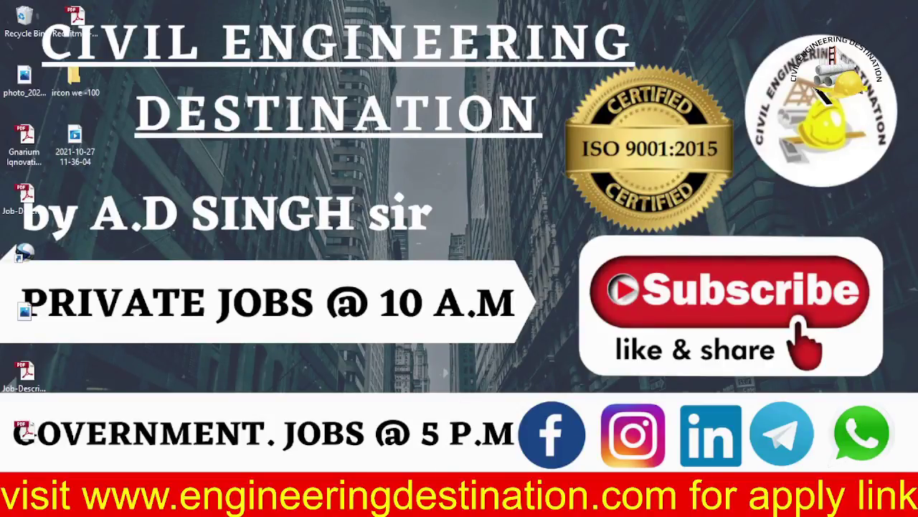
# Restore the CMTI festive offer photo in Photos and advance to the Diwali special offer image.
pyautogui.moveTo(419, 502)
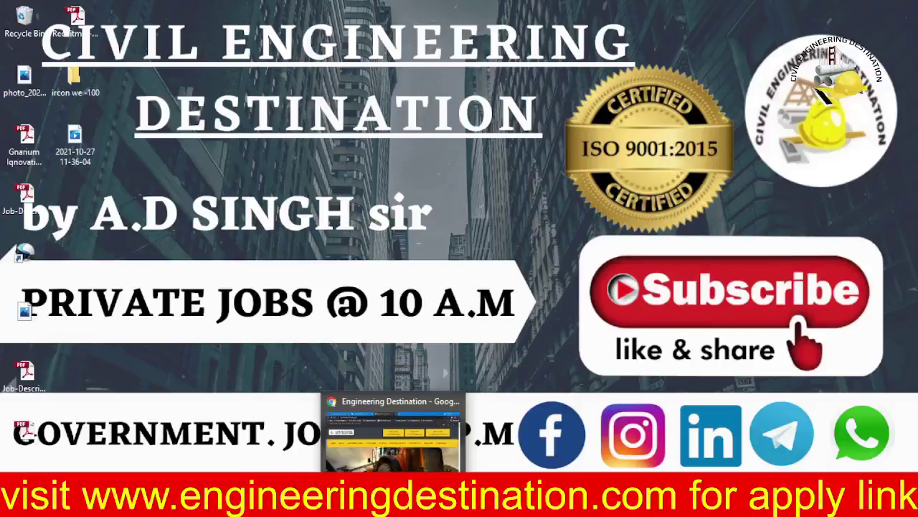
pyautogui.click(495, 451)
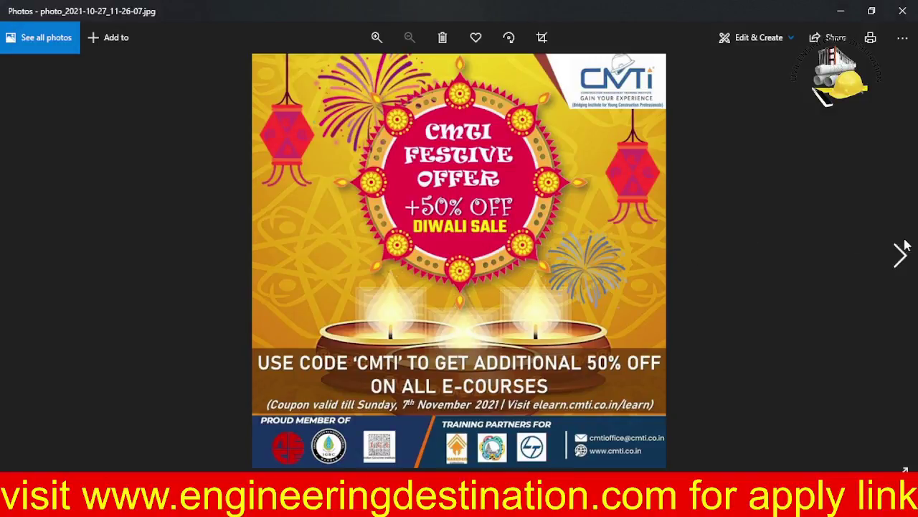
pyautogui.click(904, 253)
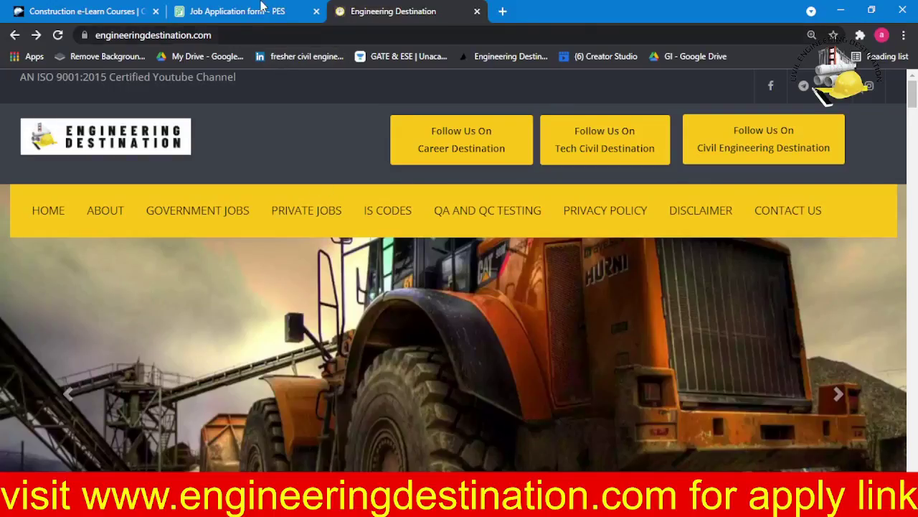
# Browse the CMTI e-Learn course Newsfeed, then reopen the Diwali 50%-off poster in Photos.
pyautogui.click(262, 8)
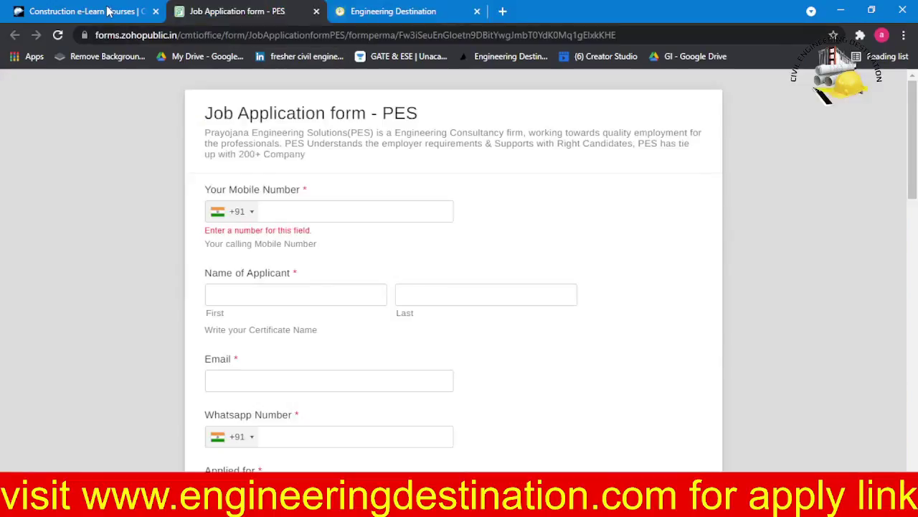
pyautogui.click(107, 11)
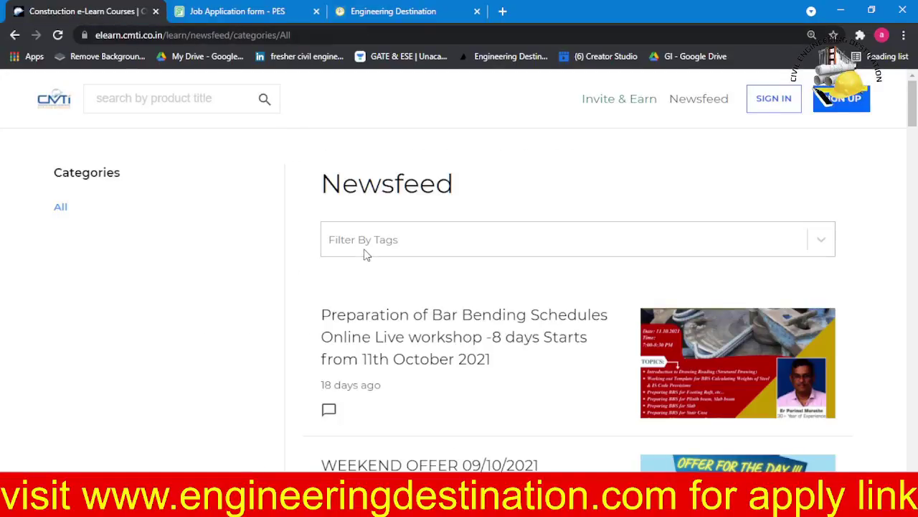
pyautogui.scroll(-2, 366, 254)
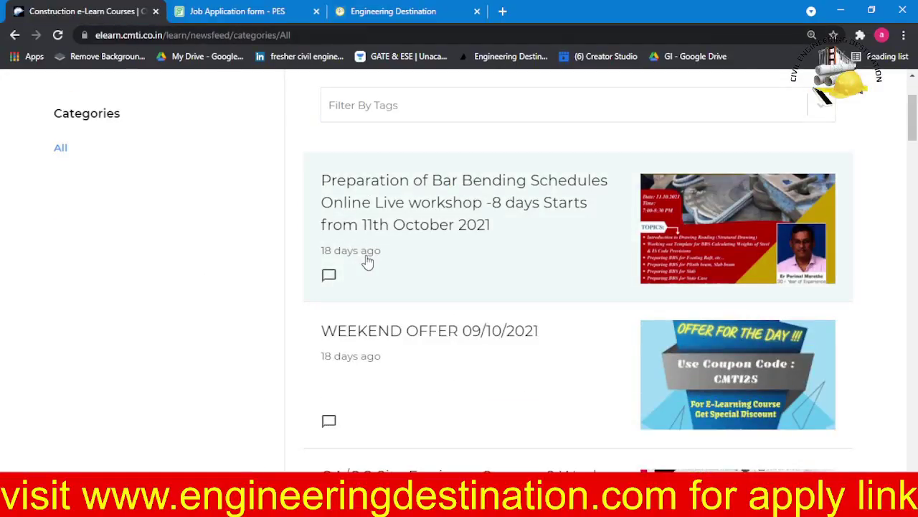
pyautogui.scroll(-3, 366, 262)
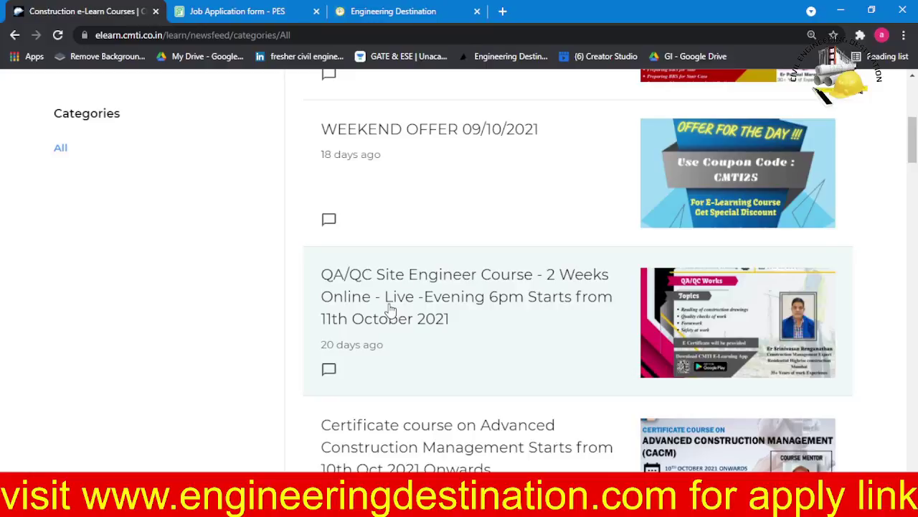
pyautogui.scroll(-3, 391, 308)
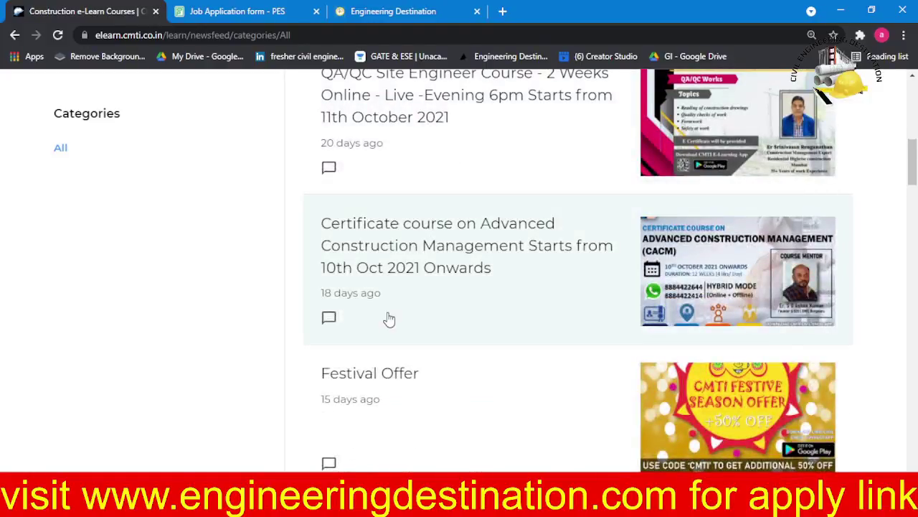
pyautogui.scroll(-1, 389, 319)
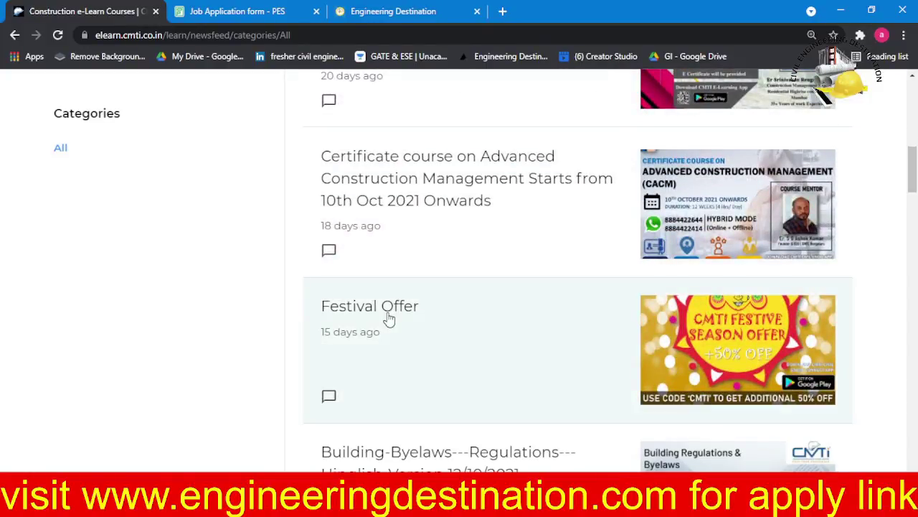
pyautogui.scroll(-3, 410, 312)
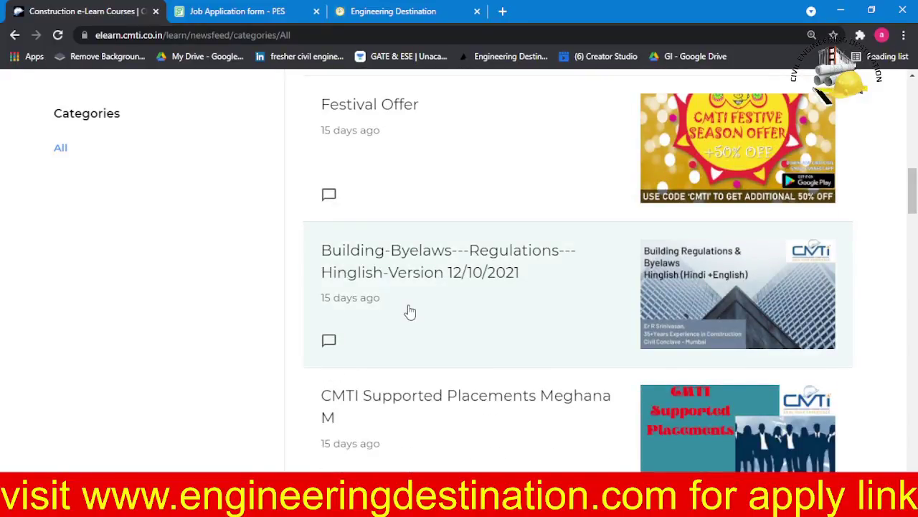
pyautogui.scroll(2, 409, 311)
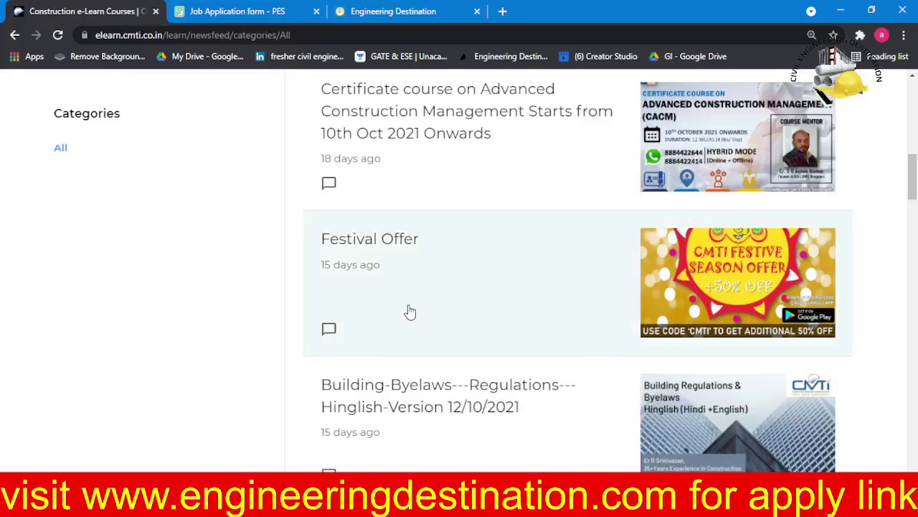
pyautogui.scroll(5, 302, 208)
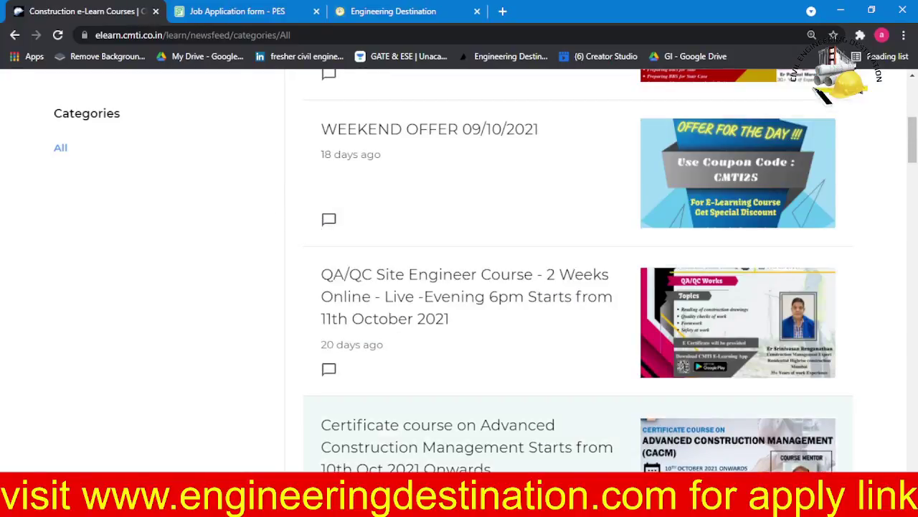
pyautogui.moveTo(420, 506)
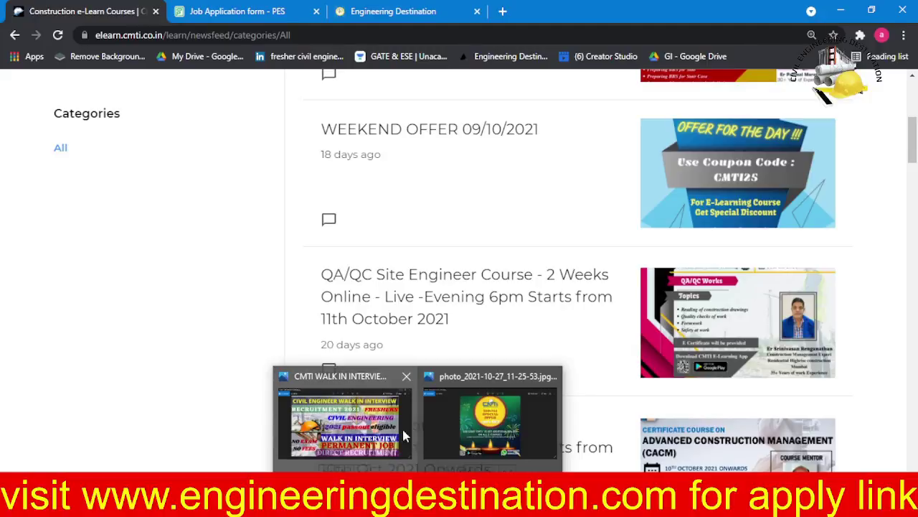
pyautogui.click(444, 434)
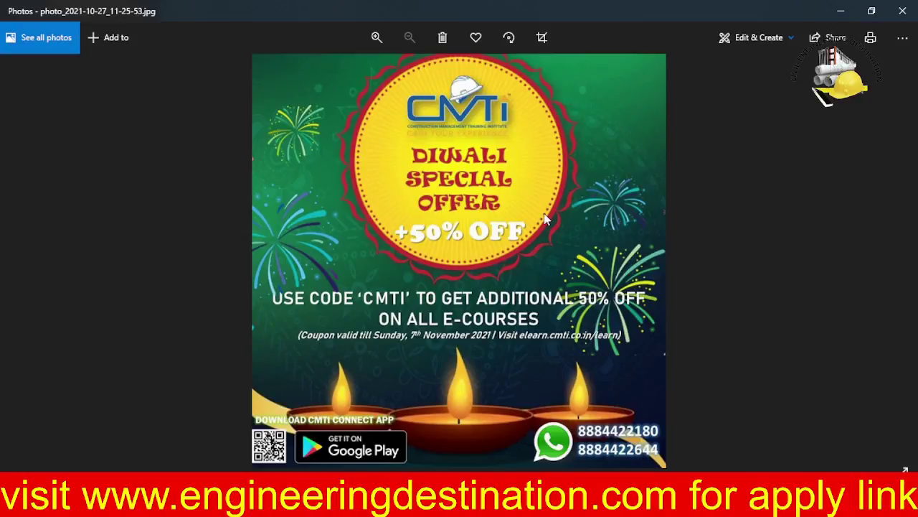
# Minimize Photos and Chrome, then restore Chrome on the CMTI e-Learn newsfeed.
pyautogui.click(842, 12)
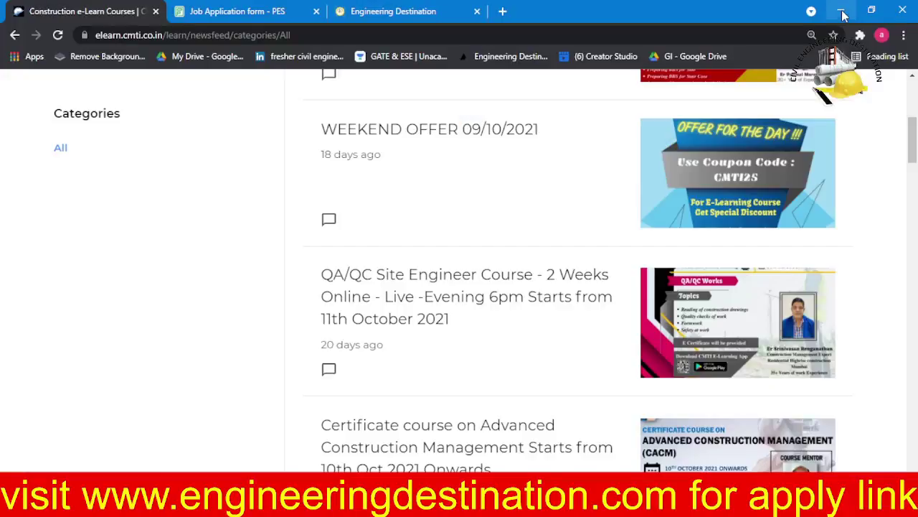
pyautogui.click(841, 12)
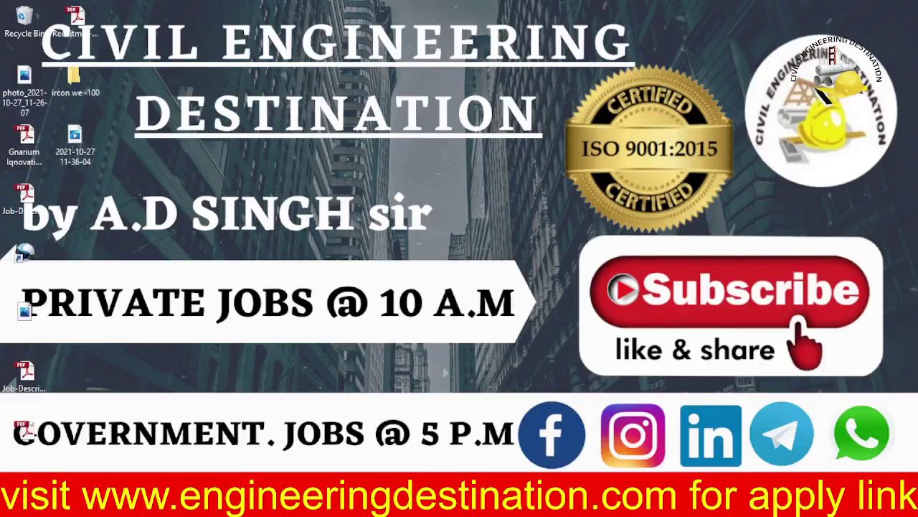
pyautogui.moveTo(416, 503)
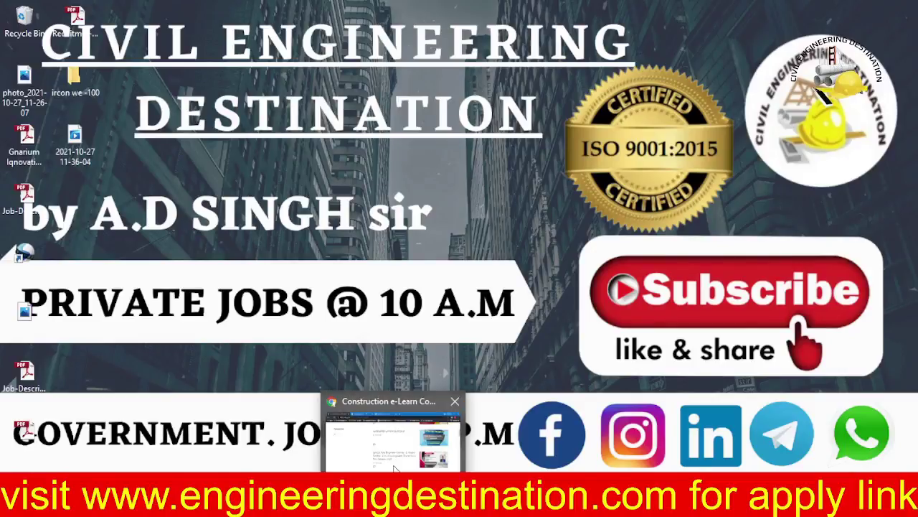
pyautogui.click(394, 430)
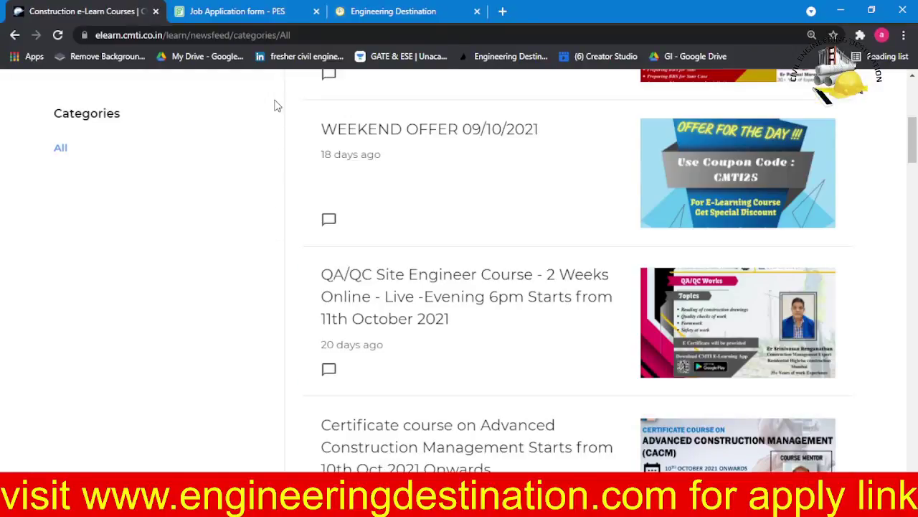
# Glance at the Job Application form - PES, then switch to the Engineering Destination homepage.
pyautogui.click(243, 8)
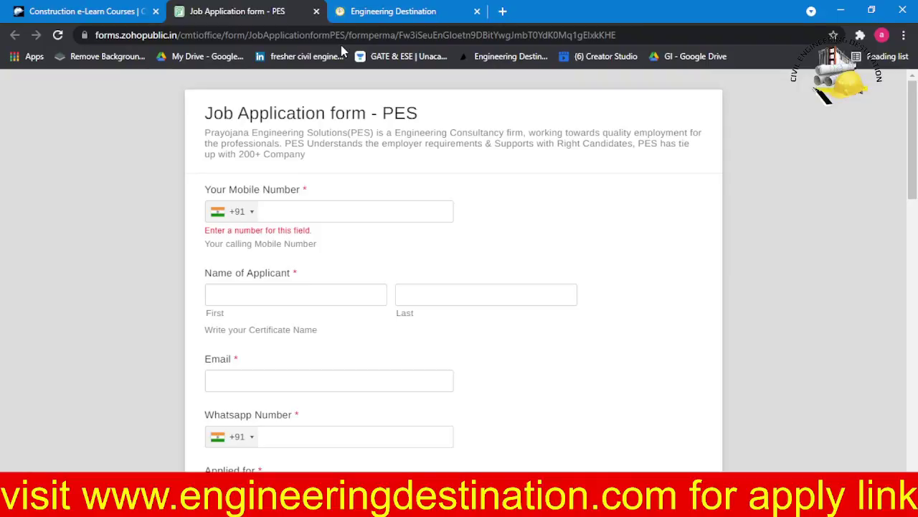
pyautogui.click(384, 12)
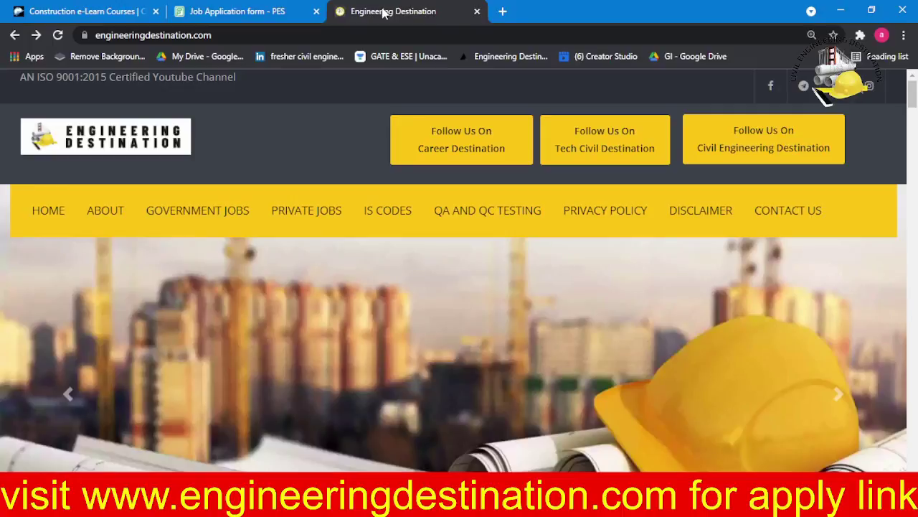
# Scroll the Engineering Destination homepage to the private job cards with the CMTI Bengaluru civil engineer walk-in.
pyautogui.scroll(-1, 289, 165)
pyautogui.scroll(-2, 246, 266)
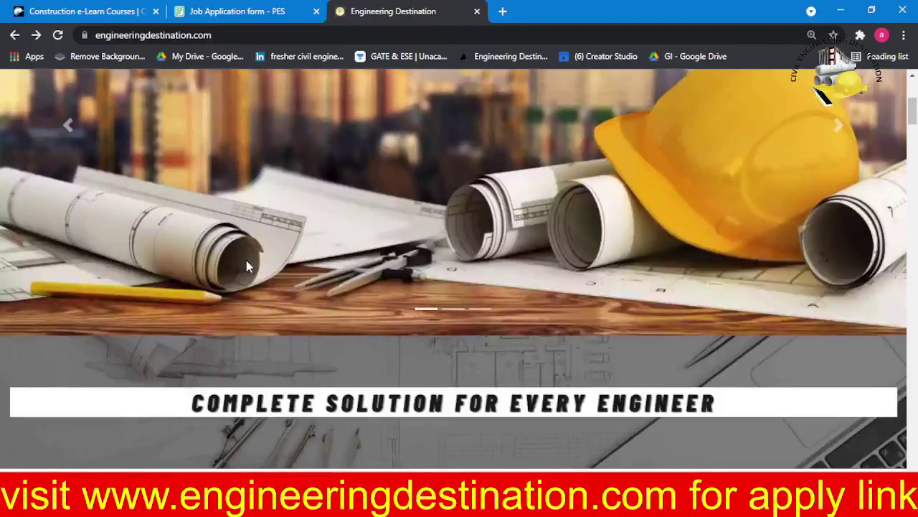
pyautogui.scroll(-4, 246, 267)
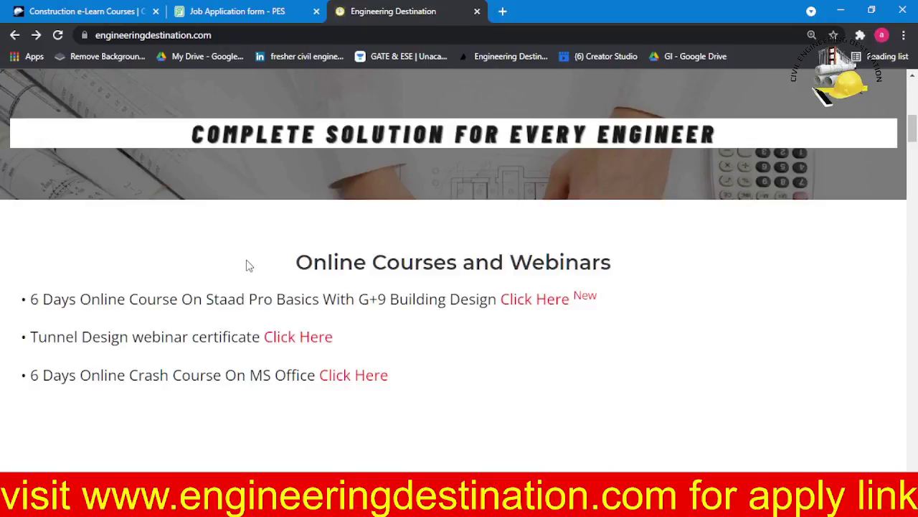
pyautogui.scroll(-4, 246, 266)
pyautogui.scroll(-4, 203, 314)
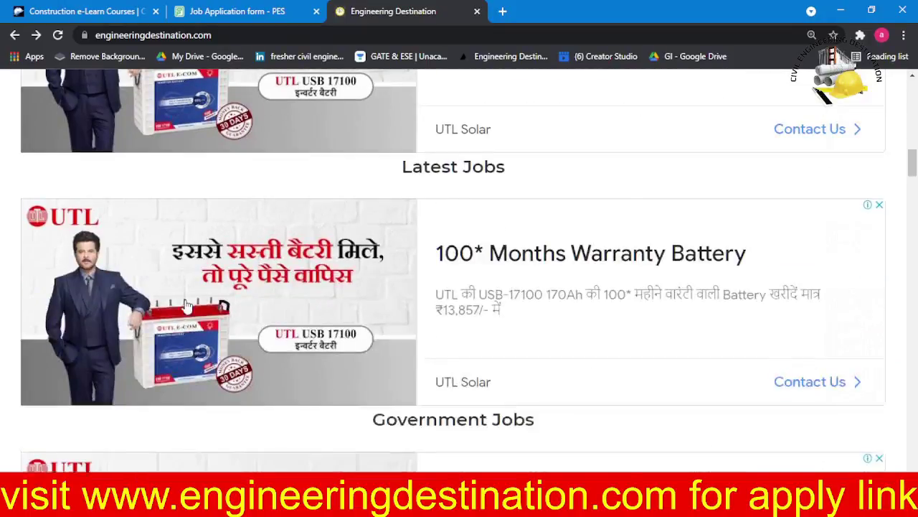
pyautogui.scroll(-4, 203, 313)
pyautogui.scroll(-4, 203, 313)
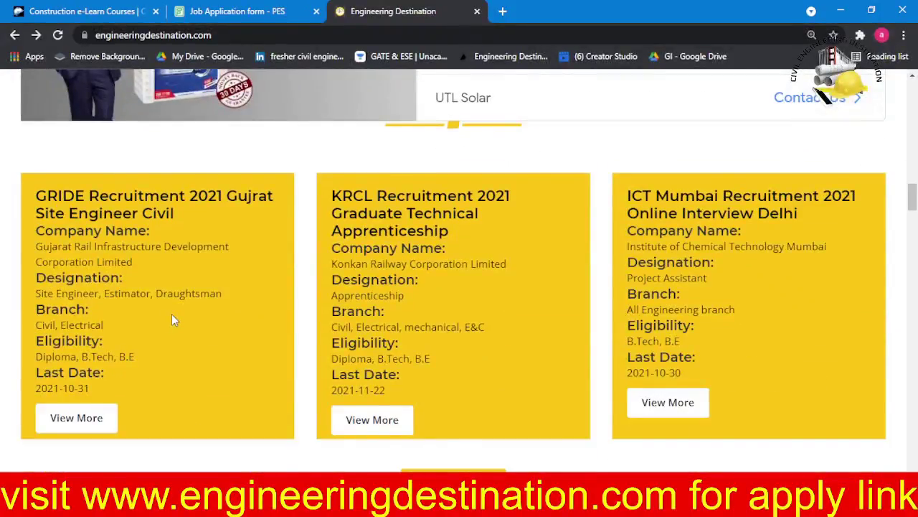
pyautogui.scroll(-4, 172, 314)
pyautogui.scroll(-3, 164, 320)
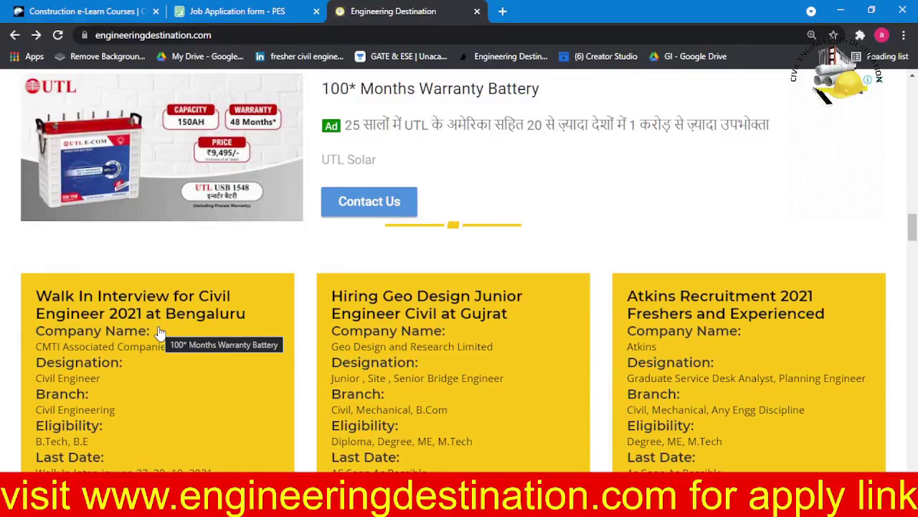
pyautogui.scroll(-2, 159, 331)
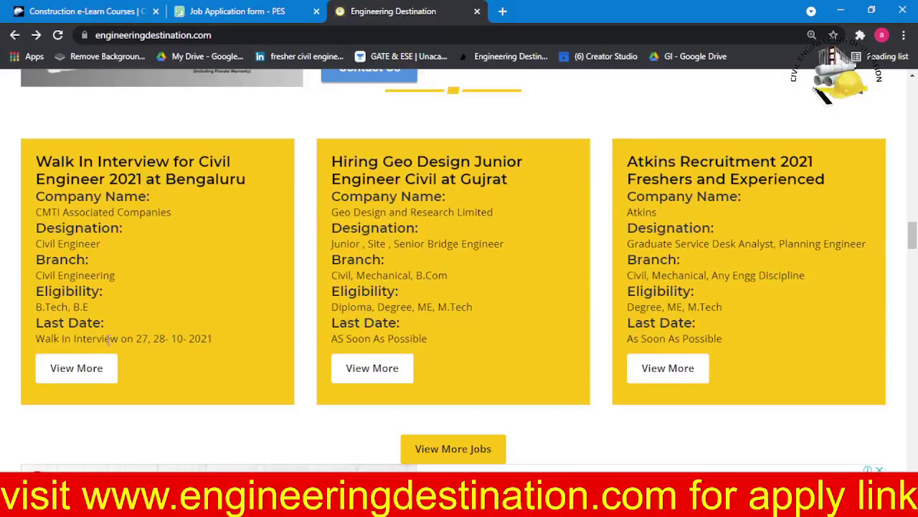
pyautogui.scroll(1, 133, 288)
pyautogui.scroll(-2, 133, 288)
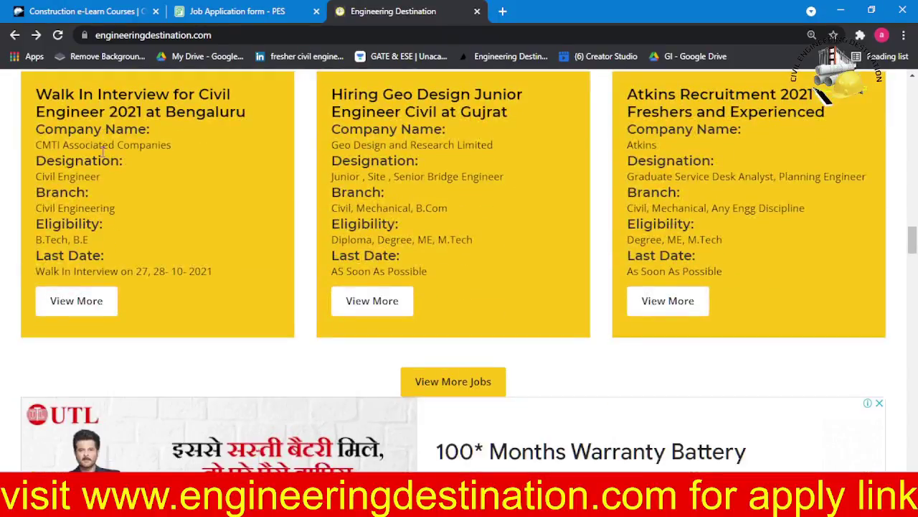
# Open the Bengaluru civil engineer walk-in details and highlight the 25 posts and Permanent job type.
pyautogui.click(76, 301)
pyautogui.scroll(-5, 174, 280)
pyautogui.scroll(-4, 174, 294)
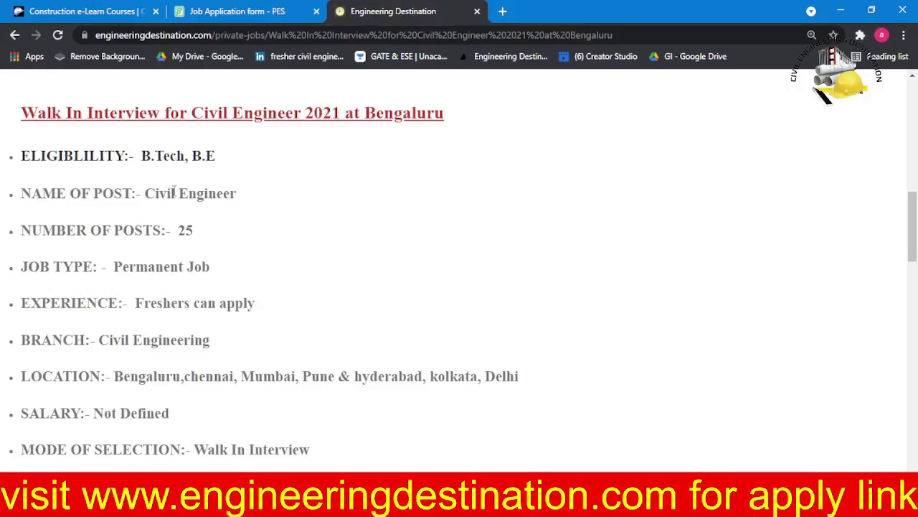
pyautogui.click(213, 193)
pyautogui.doubleClick(188, 229)
pyautogui.doubleClick(172, 267)
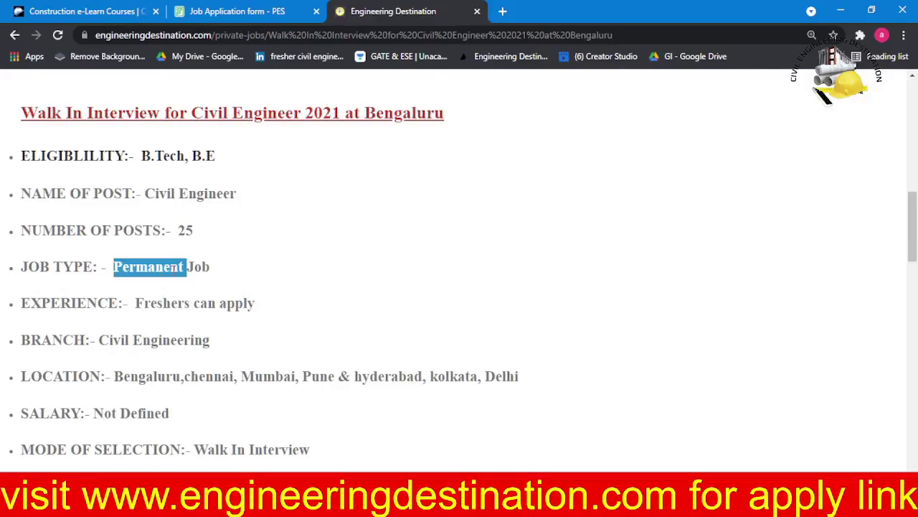
pyautogui.click(198, 267)
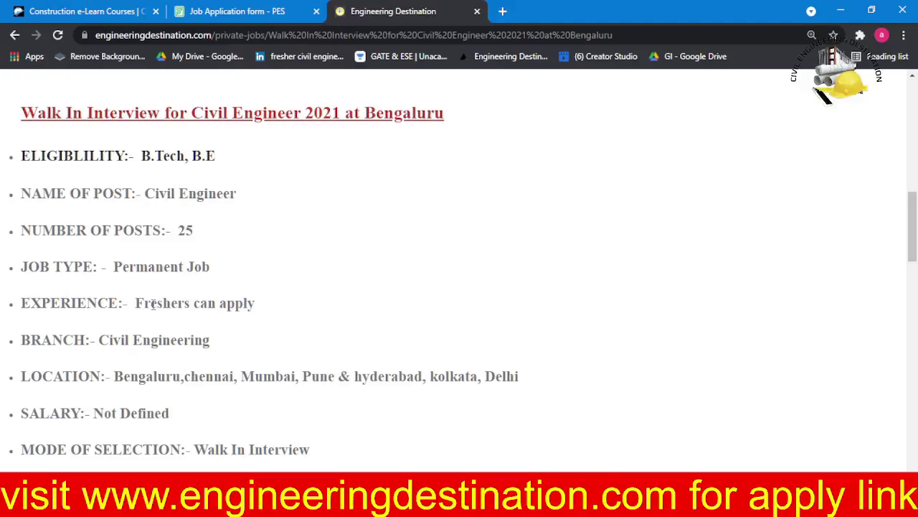
# Highlight Civil Engineering on the job's branch line.
pyautogui.scroll(-2, 153, 305)
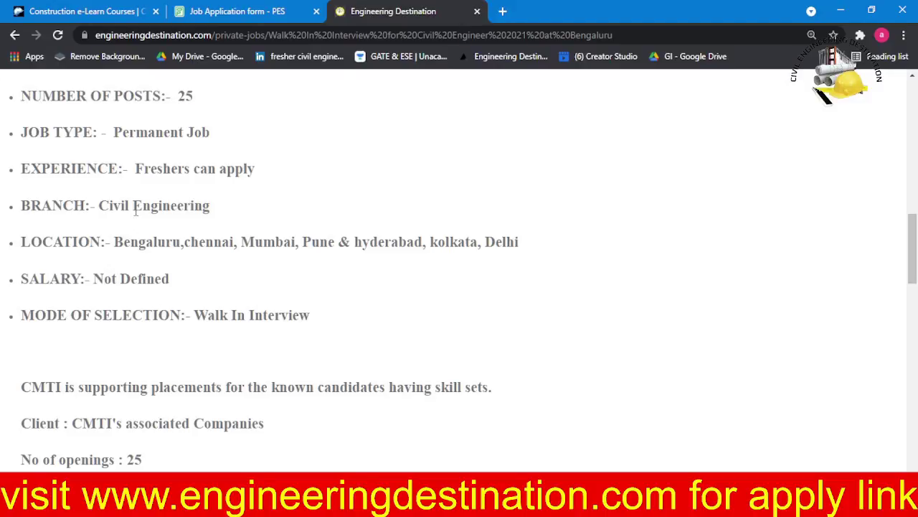
pyautogui.doubleClick(163, 206)
pyautogui.click(160, 204)
pyautogui.doubleClick(116, 206)
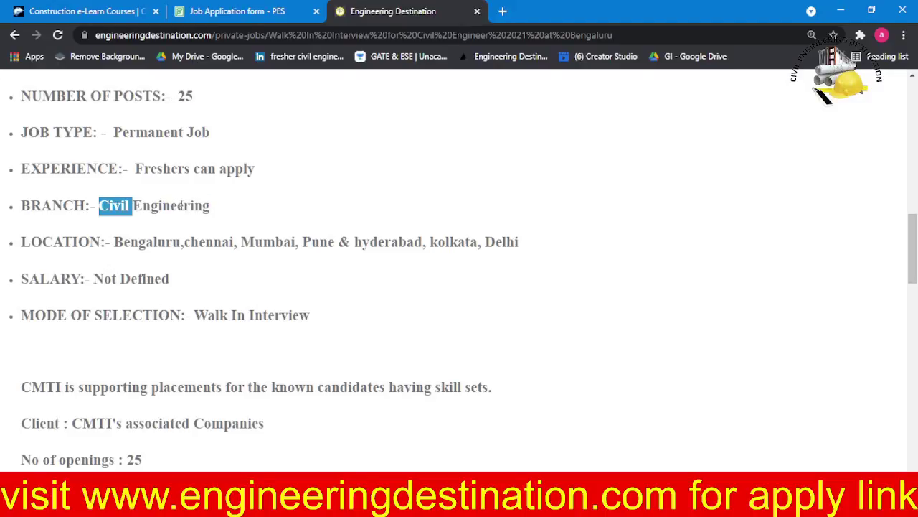
pyautogui.doubleClick(167, 206)
pyautogui.click(167, 206)
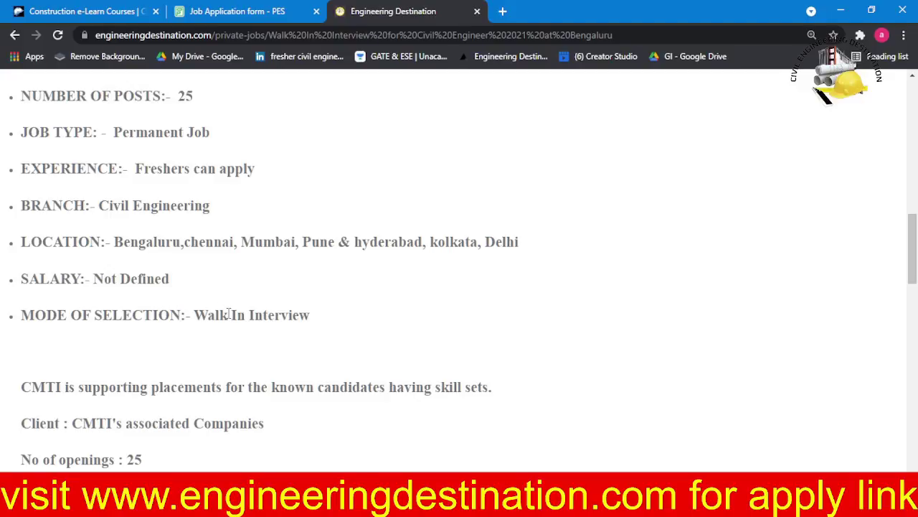
# Read further down the job description, highlighting the 25 openings.
pyautogui.scroll(-3, 228, 314)
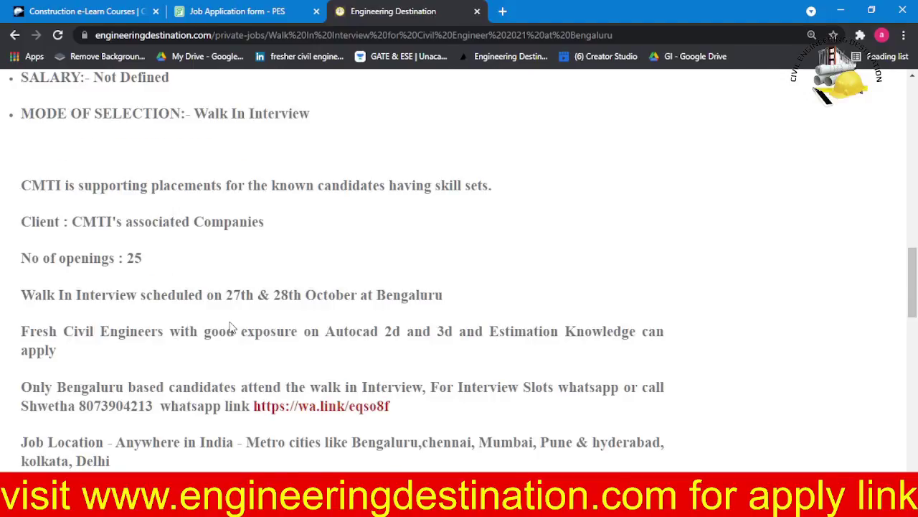
pyautogui.doubleClick(134, 259)
pyautogui.click(269, 287)
pyautogui.scroll(-2, 307, 338)
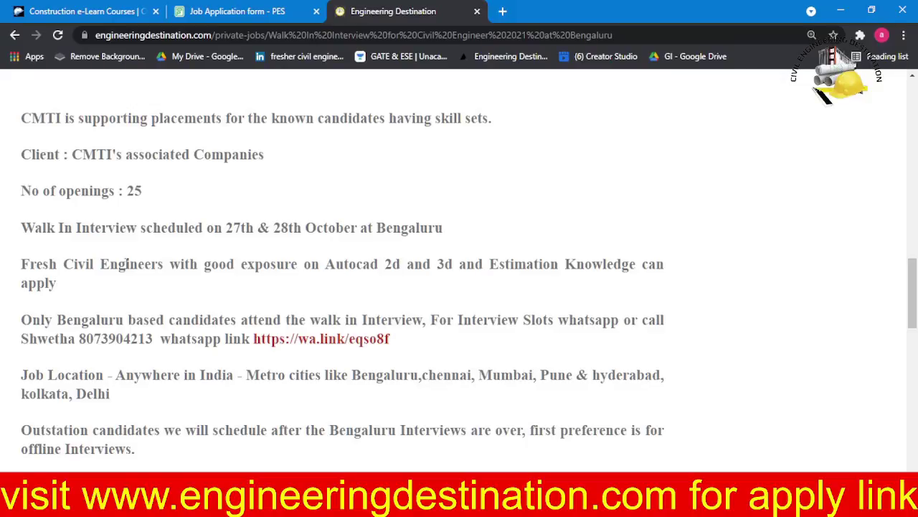
pyautogui.scroll(-4, 113, 351)
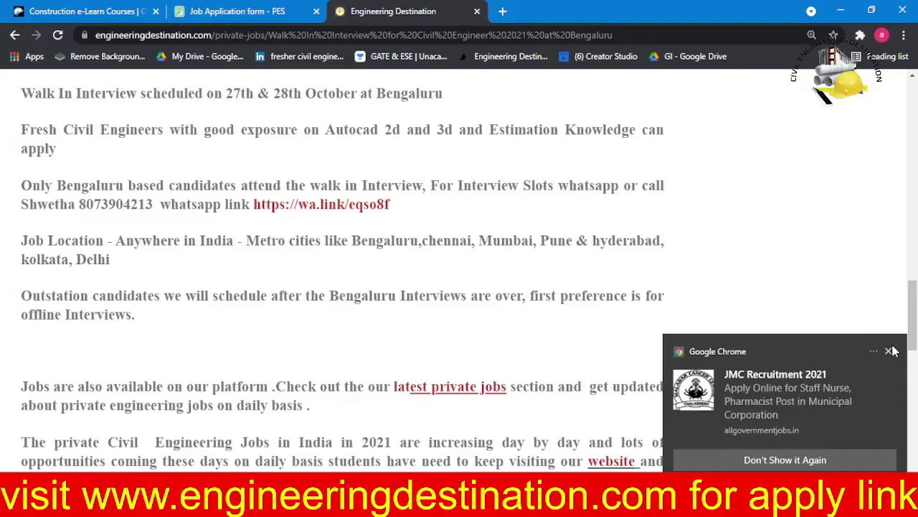
# Dismiss the JMC Recruitment 2021 notification and scroll to the apply link and WhatsApp contact.
pyautogui.click(889, 351)
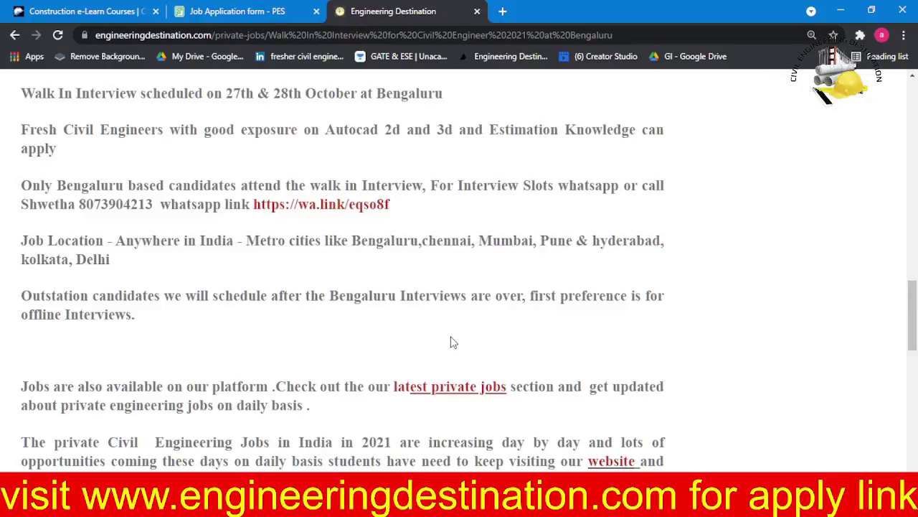
pyautogui.scroll(-1, 394, 365)
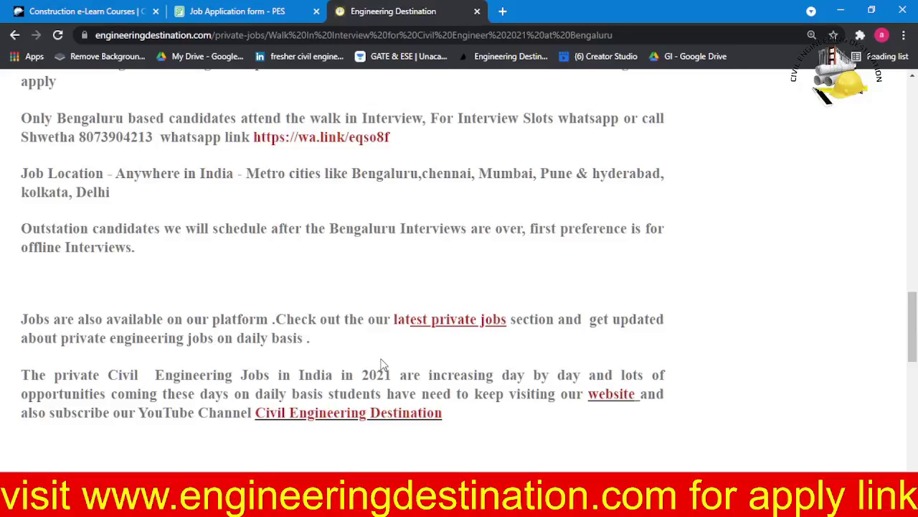
pyautogui.scroll(-2, 393, 352)
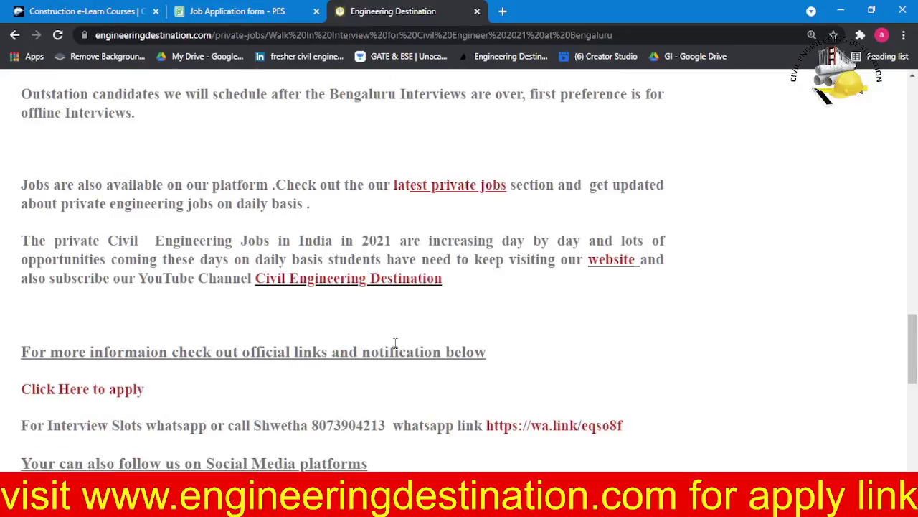
pyautogui.scroll(-3, 388, 348)
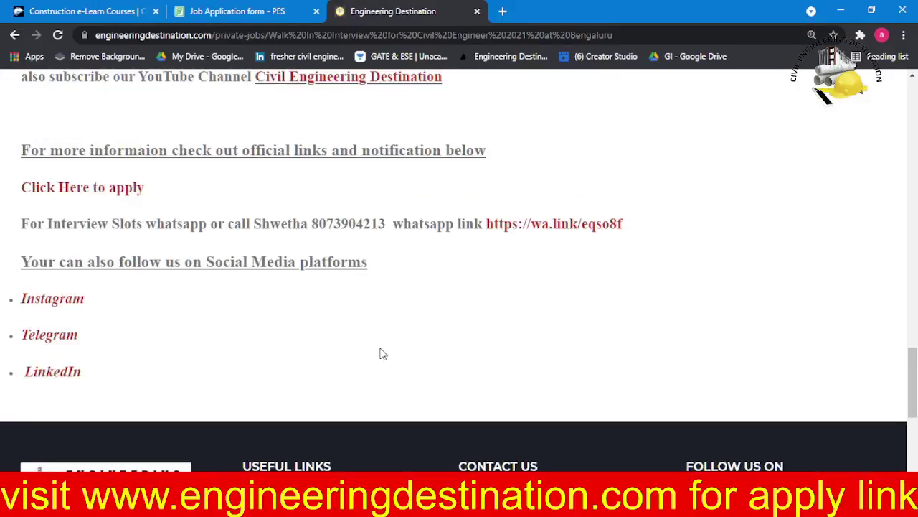
# Look over the Job Application form - PES down to Experience, then return to the Engineering Destination job page.
pyautogui.click(206, 11)
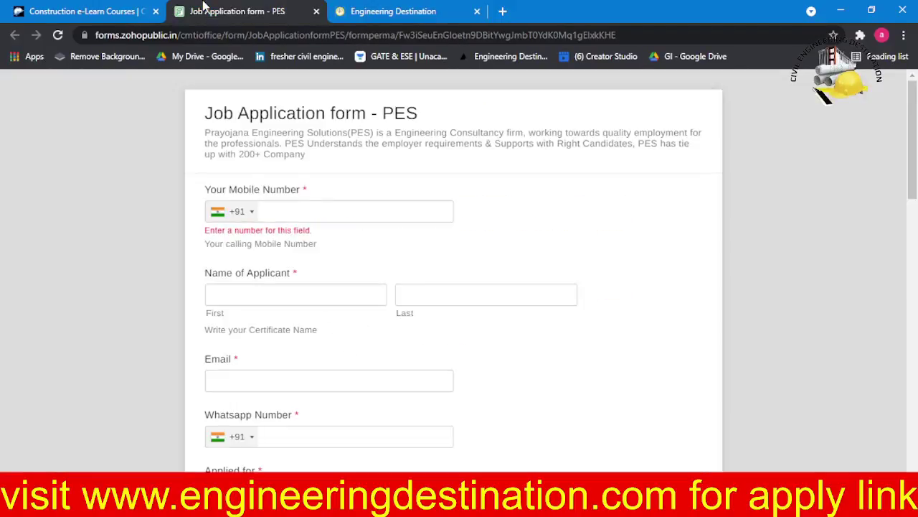
pyautogui.click(308, 211)
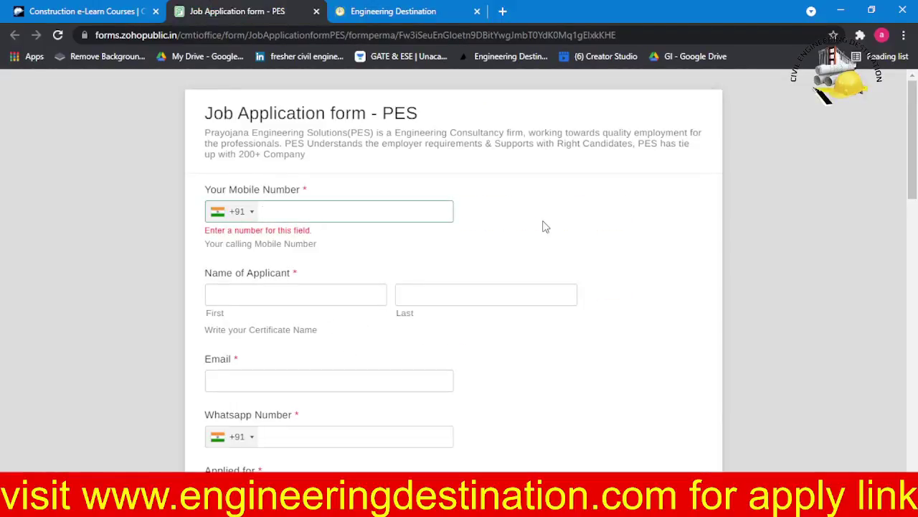
pyautogui.scroll(-3, 294, 287)
pyautogui.scroll(-4, 323, 248)
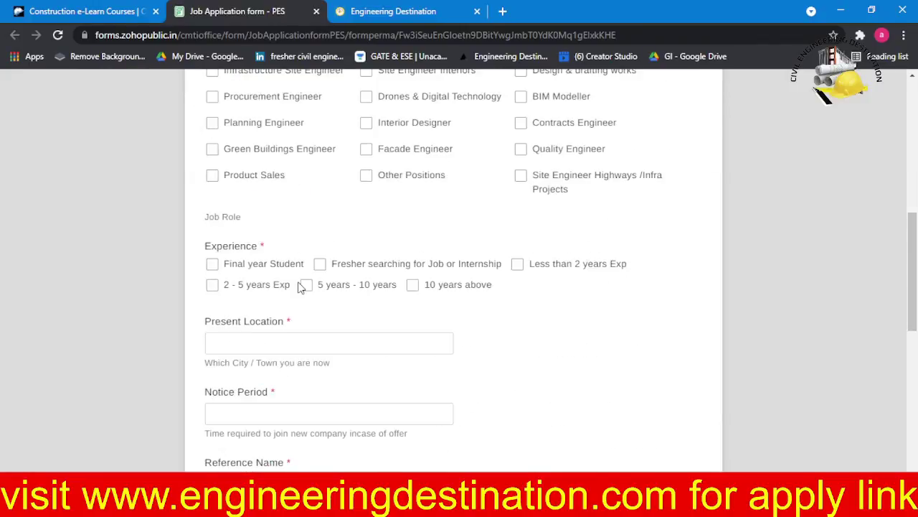
pyautogui.scroll(5, 303, 285)
pyautogui.scroll(2, 277, 236)
pyautogui.click(435, 8)
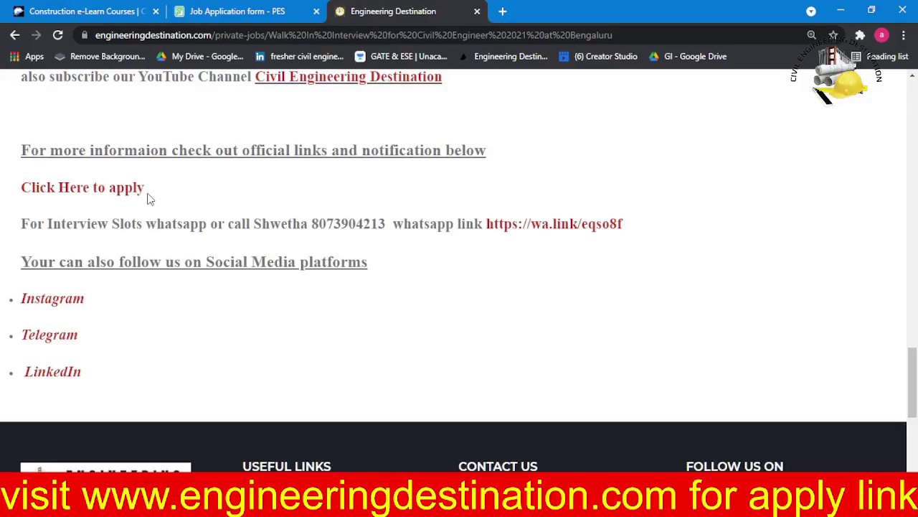
# Open the application form from the apply link and step through the first name, mobile, email and WhatsApp fields.
pyautogui.click(119, 188)
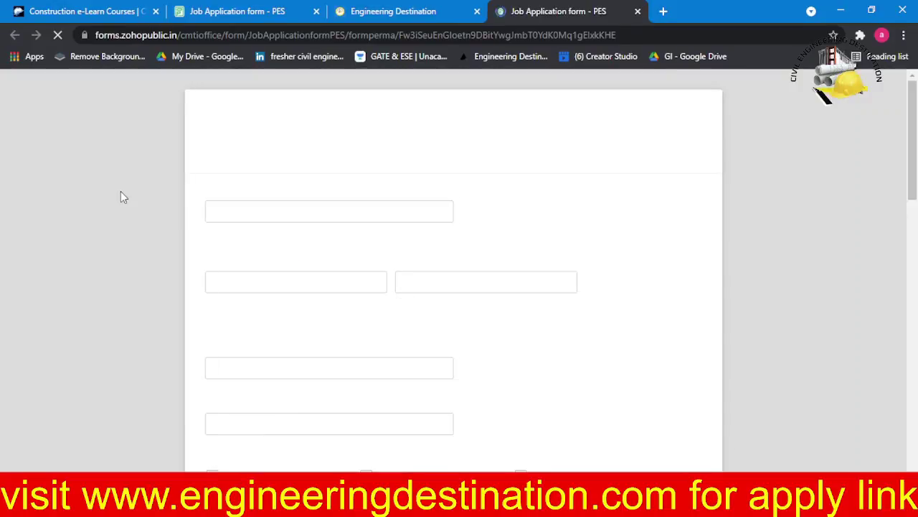
pyautogui.click(287, 279)
pyautogui.click(293, 214)
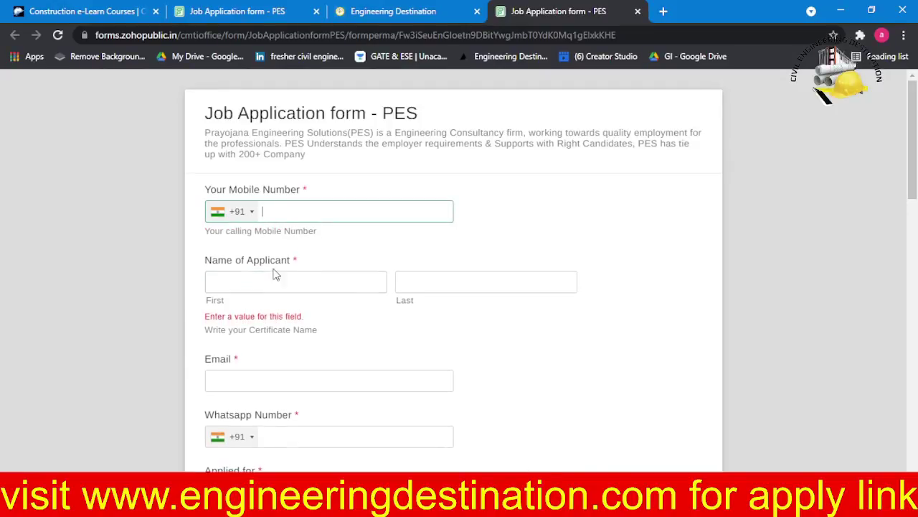
pyautogui.click(270, 279)
pyautogui.scroll(-2, 359, 314)
pyautogui.click(273, 244)
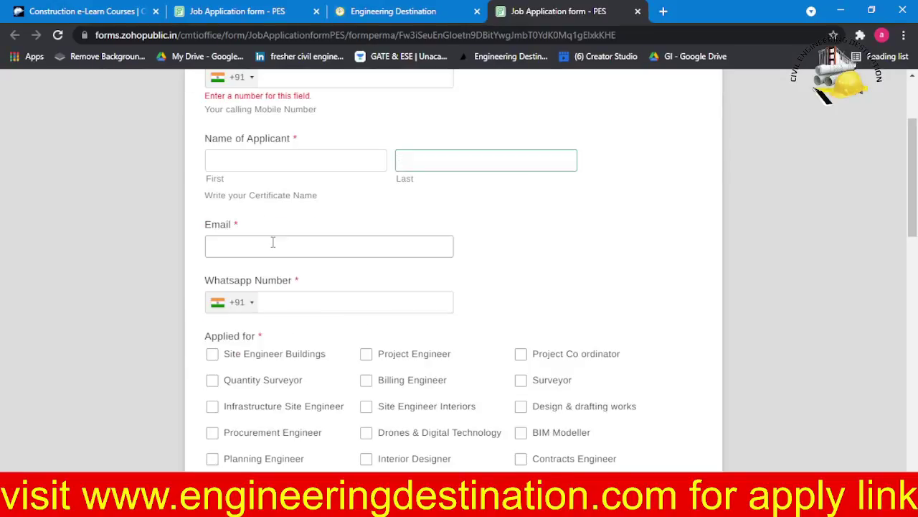
pyautogui.click(283, 297)
pyautogui.scroll(-2, 283, 299)
pyautogui.scroll(-1, 221, 201)
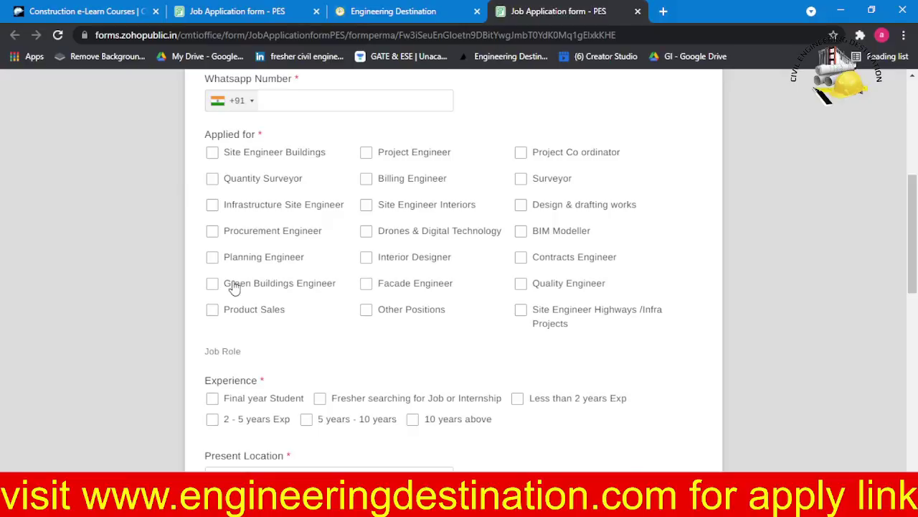
# Tick Site Engineer Buildings, Quantity Surveyor and Infrastructure Site Engineer under Applied for, leaving Procurement Engineer unticked.
pyautogui.click(213, 152)
pyautogui.click(212, 178)
pyautogui.click(212, 204)
pyautogui.click(213, 231)
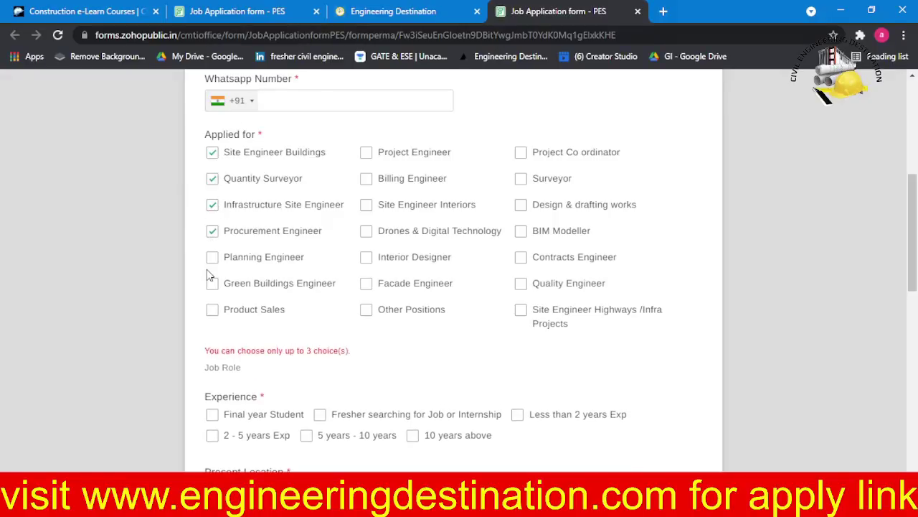
pyautogui.click(214, 233)
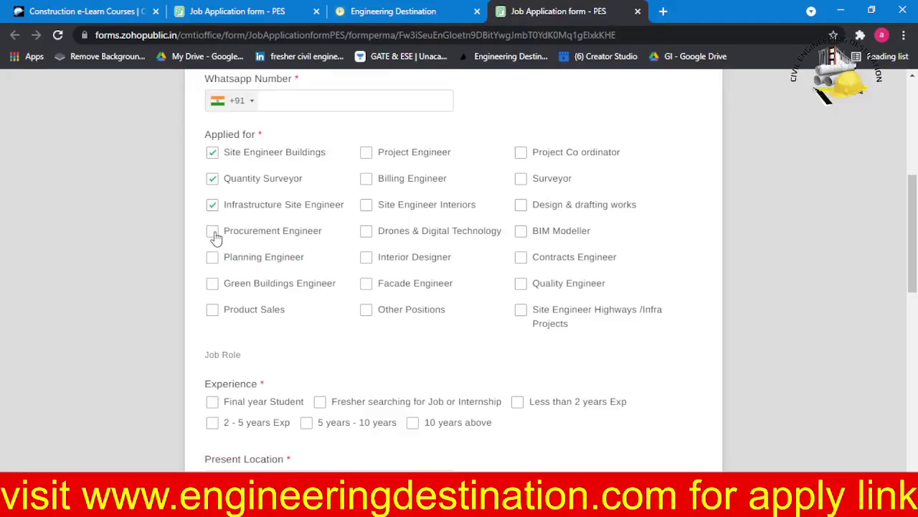
pyautogui.scroll(-2, 218, 238)
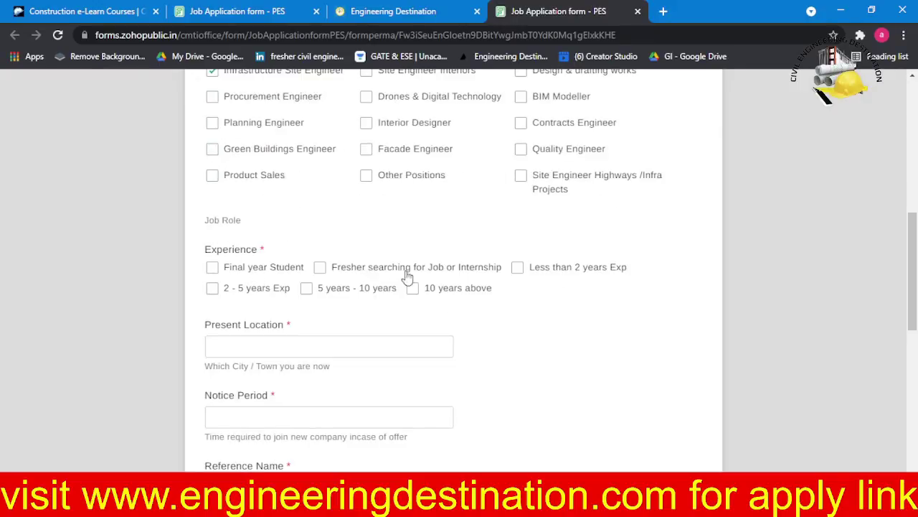
# Choose 'Fresher searching for Job or Internship' as experience and select the Present Location field.
pyautogui.click(428, 274)
pyautogui.scroll(-2, 419, 263)
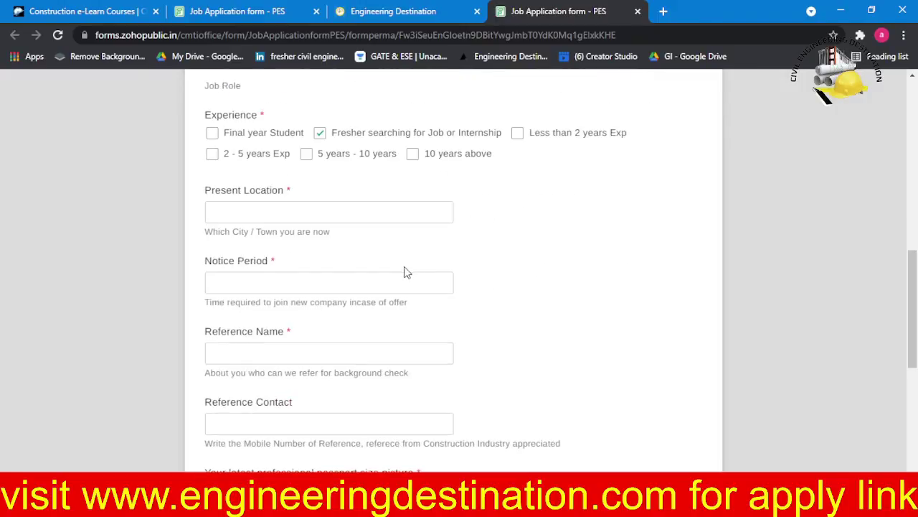
pyautogui.click(267, 284)
pyautogui.click(270, 213)
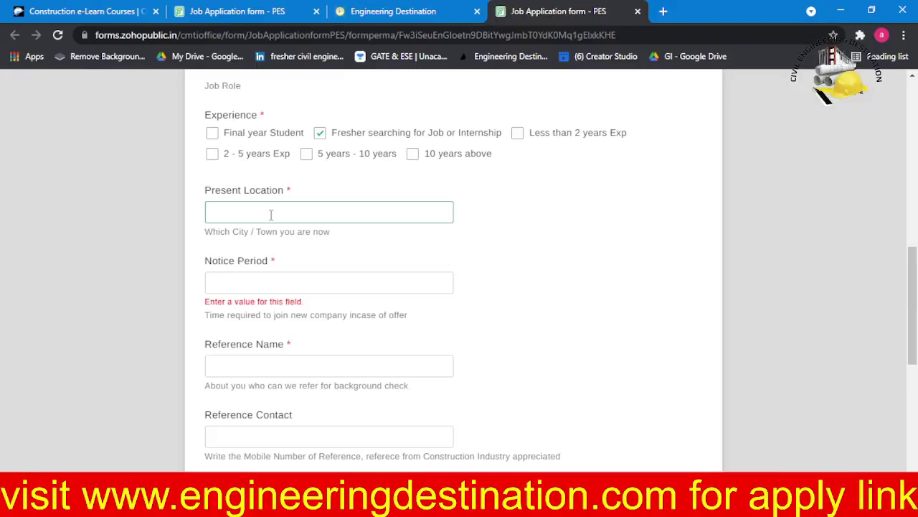
# Enter a notice period of 0, then select the Reference Name and Reference Contact fields.
pyautogui.click(264, 283)
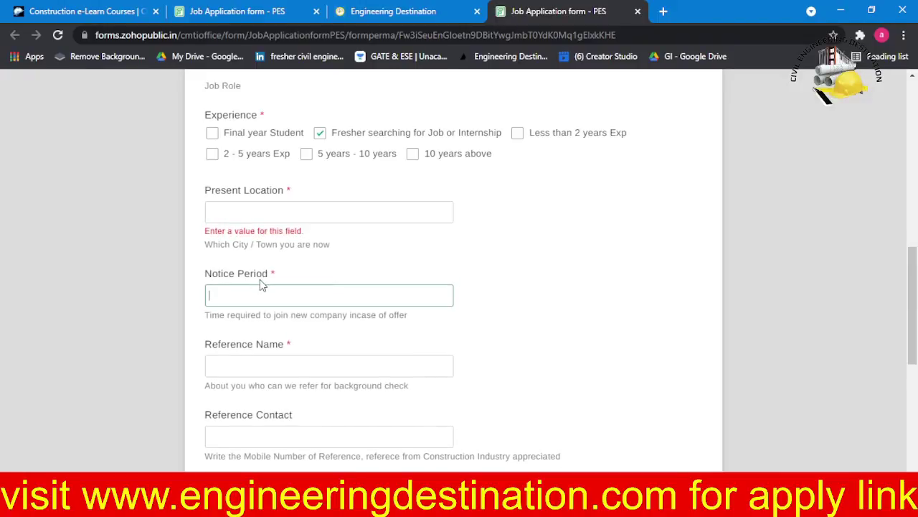
pyautogui.write('0')
pyautogui.scroll(-1, 271, 336)
pyautogui.click(272, 299)
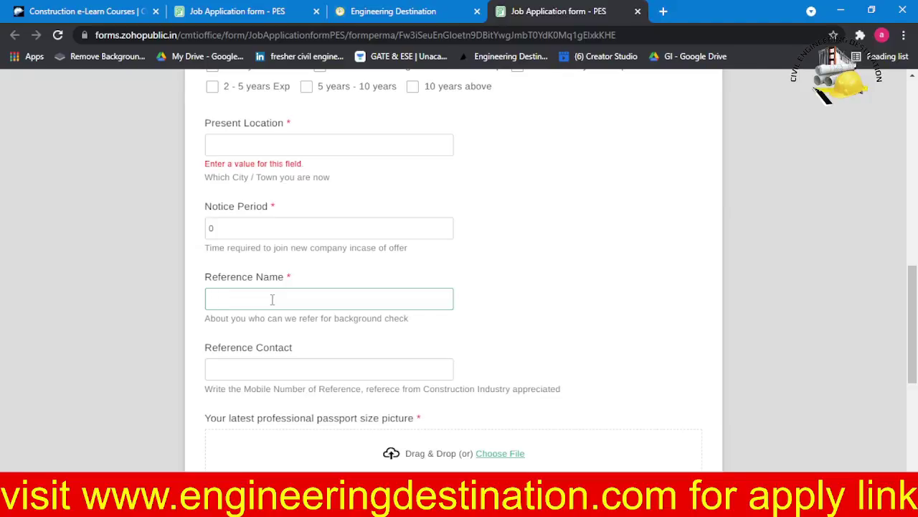
pyautogui.click(279, 370)
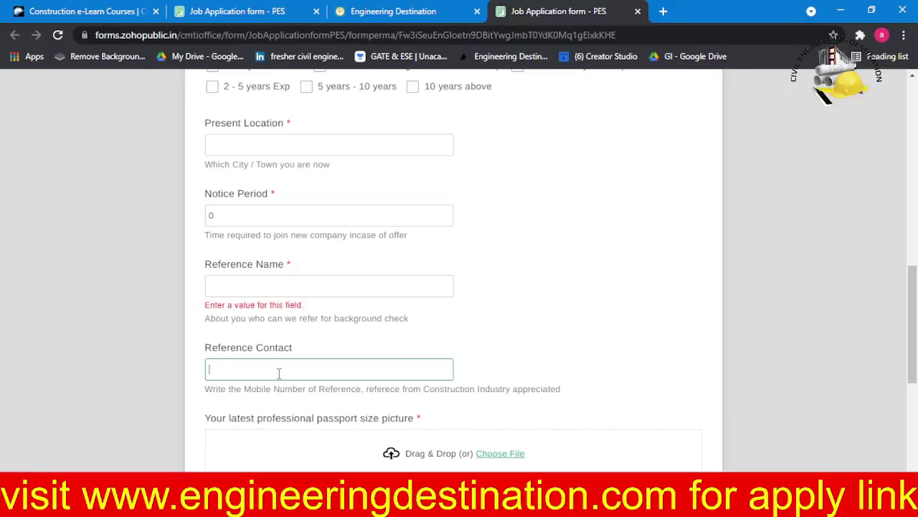
pyautogui.scroll(-2, 279, 370)
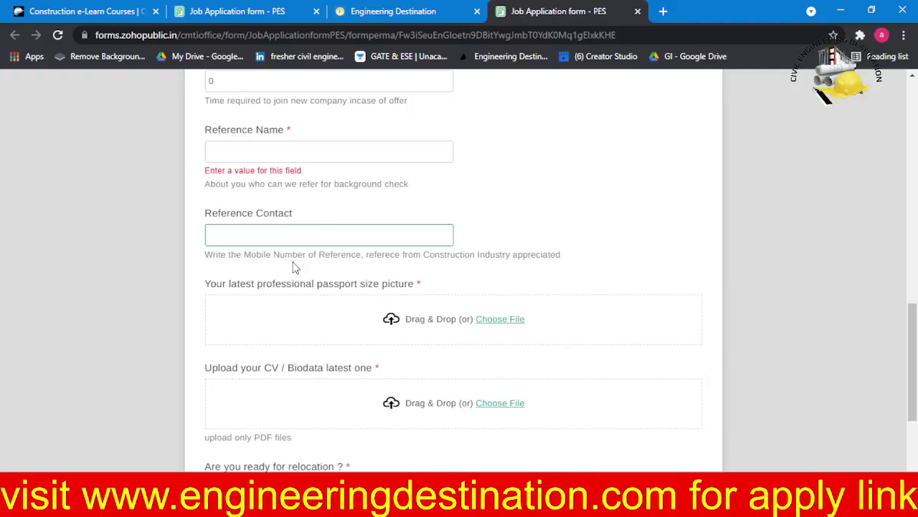
# Tick all three relocation options: local only, nearby states, and anywhere in India & abroad.
pyautogui.scroll(-1, 269, 300)
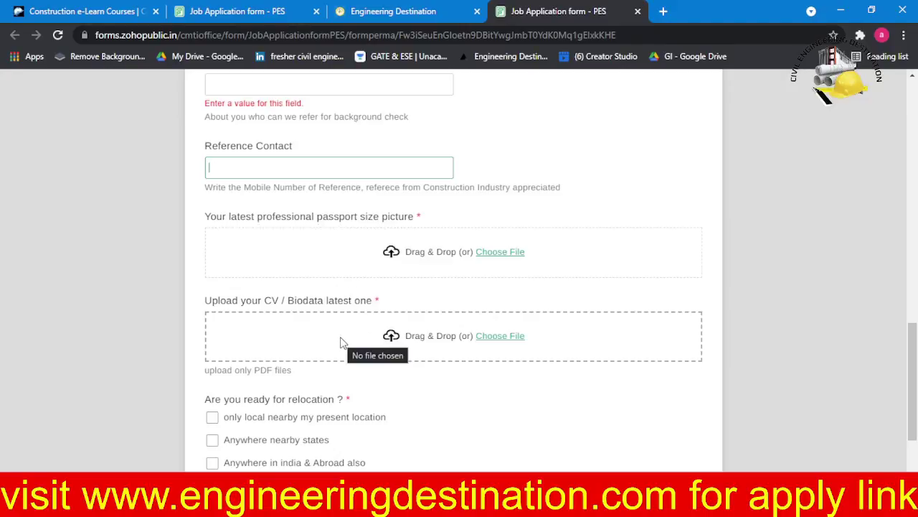
pyautogui.scroll(-1, 342, 342)
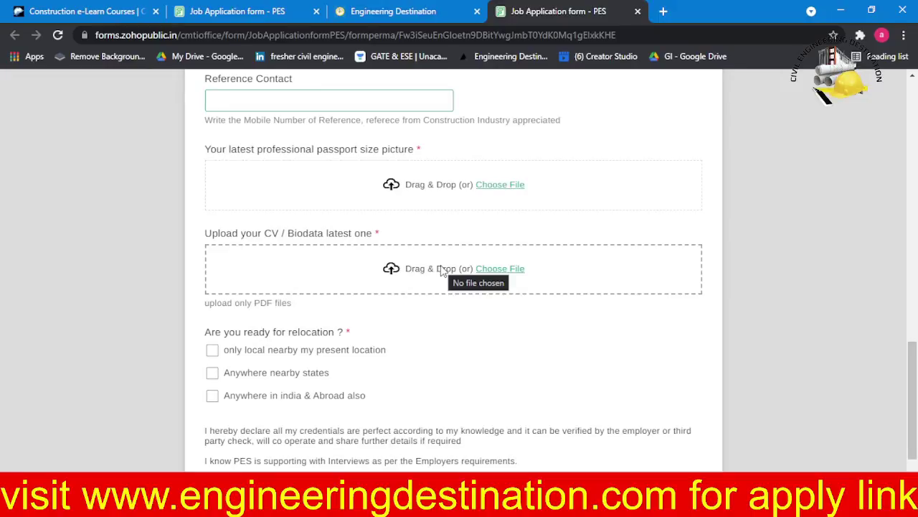
pyautogui.scroll(-1, 320, 316)
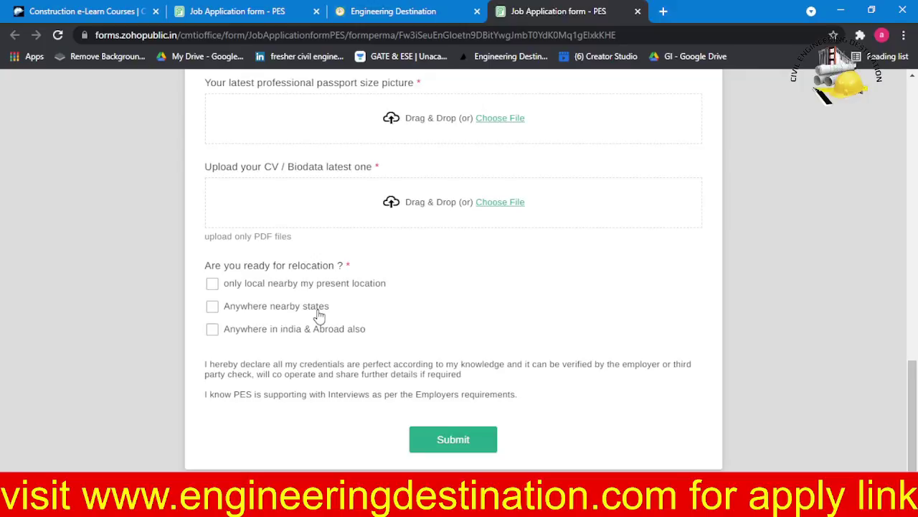
pyautogui.click(257, 290)
pyautogui.click(237, 316)
pyautogui.click(229, 336)
pyautogui.scroll(15, 459, 395)
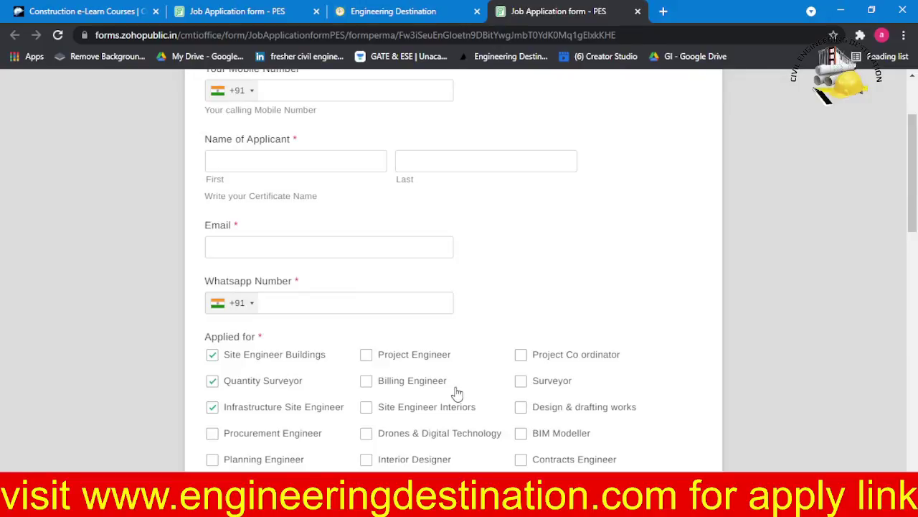
# Cycle through the open tabs: job listing, application forms and the Construction e-Learn newsfeed.
pyautogui.click(396, 12)
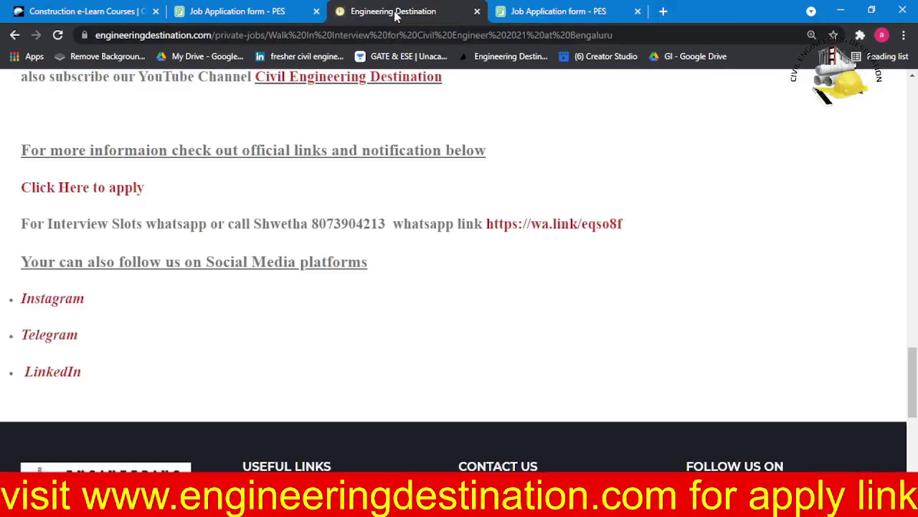
pyautogui.click(231, 7)
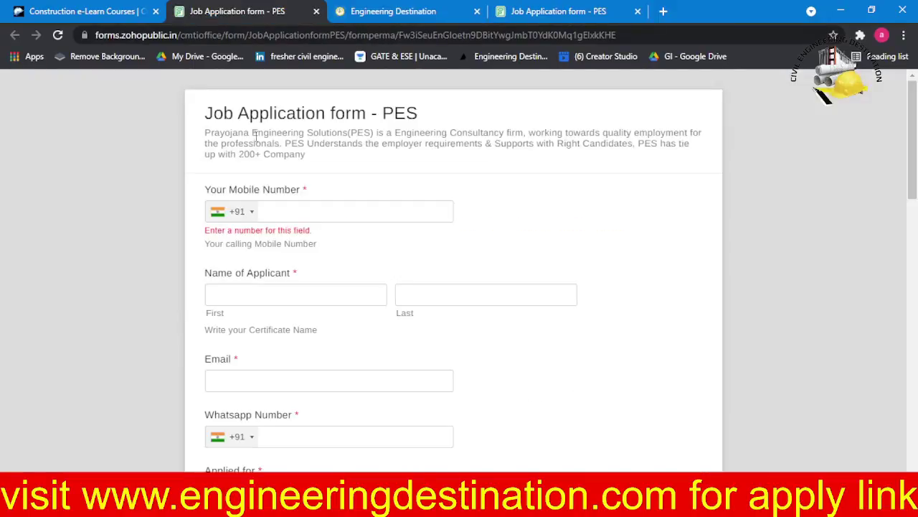
pyautogui.click(99, 16)
pyautogui.scroll(5, 384, 259)
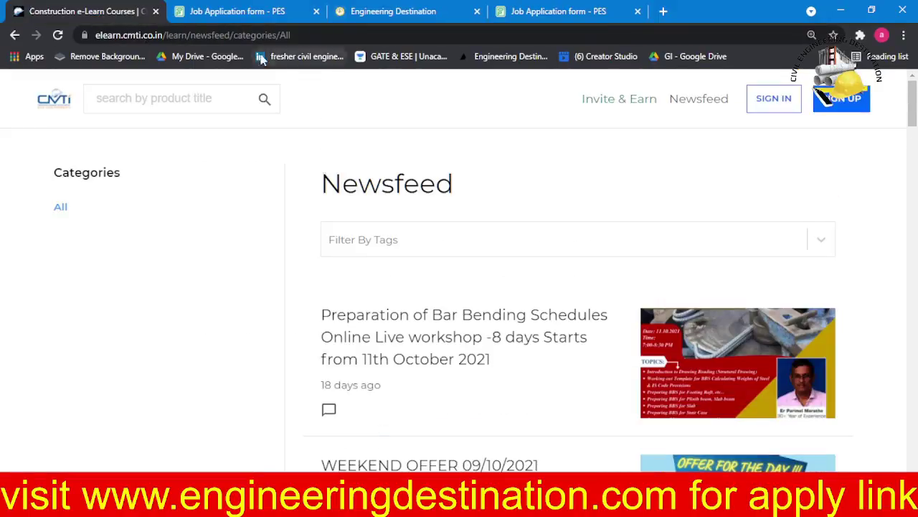
pyautogui.click(223, 7)
pyautogui.click(399, 11)
pyautogui.click(541, 13)
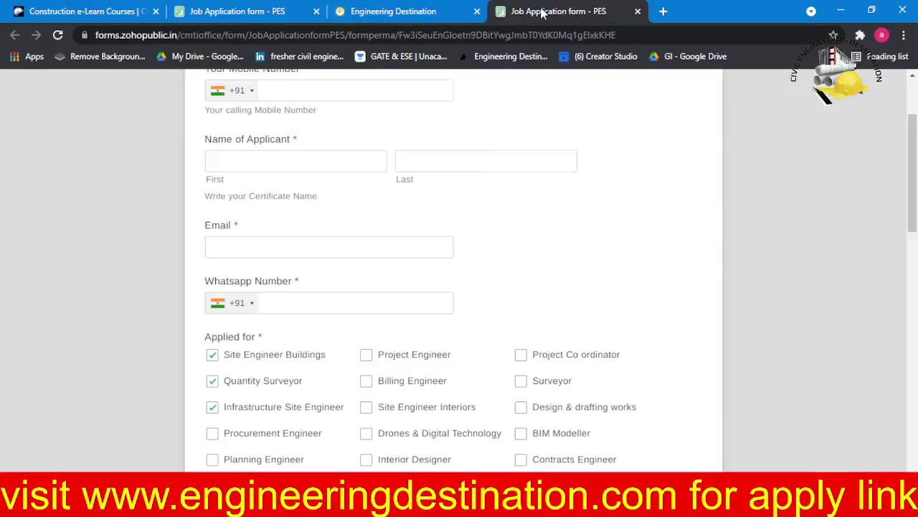
pyautogui.click(360, 11)
# Settle on the Engineering Destination tab and scroll up to its 25-opening job details.
pyautogui.click(271, 7)
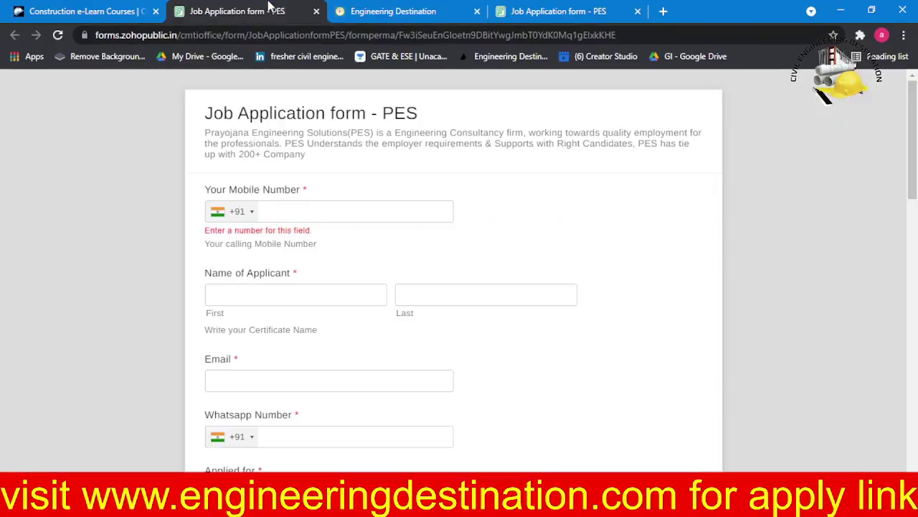
pyautogui.click(388, 18)
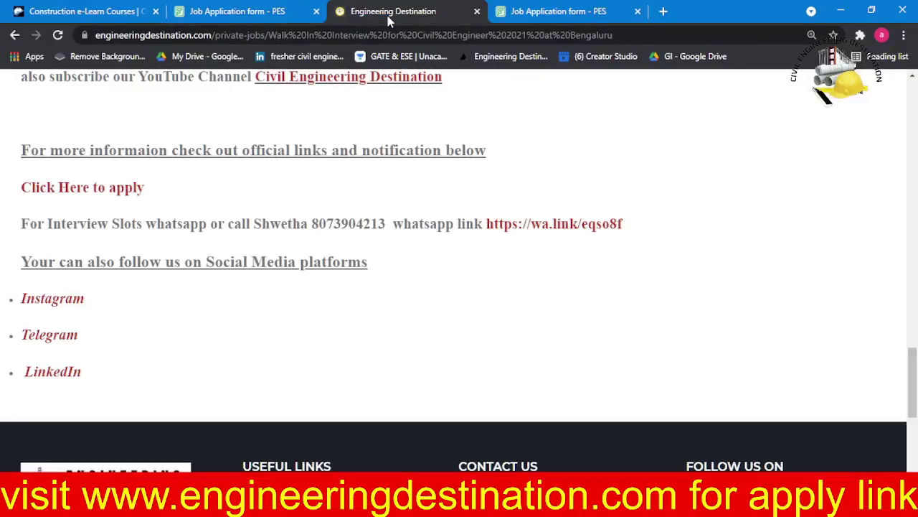
pyautogui.click(601, 19)
pyautogui.scroll(2, 467, 151)
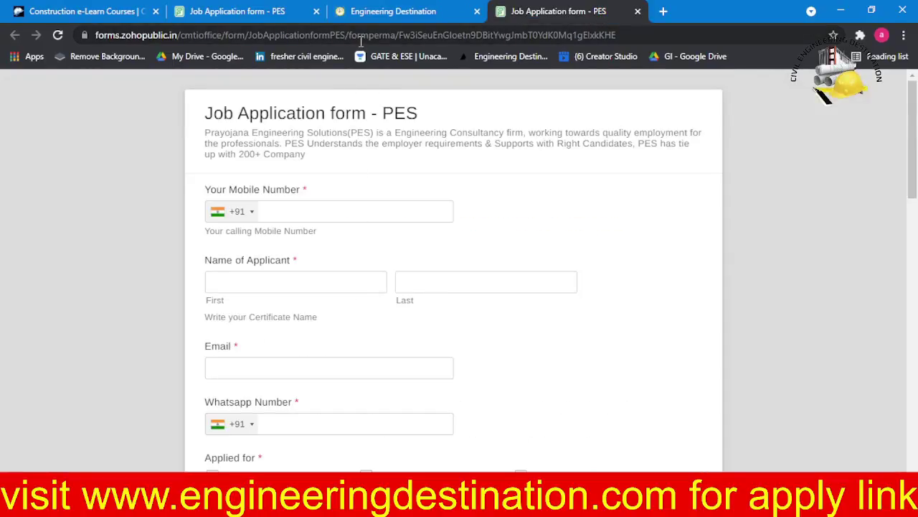
pyautogui.click(194, 9)
pyautogui.click(382, 13)
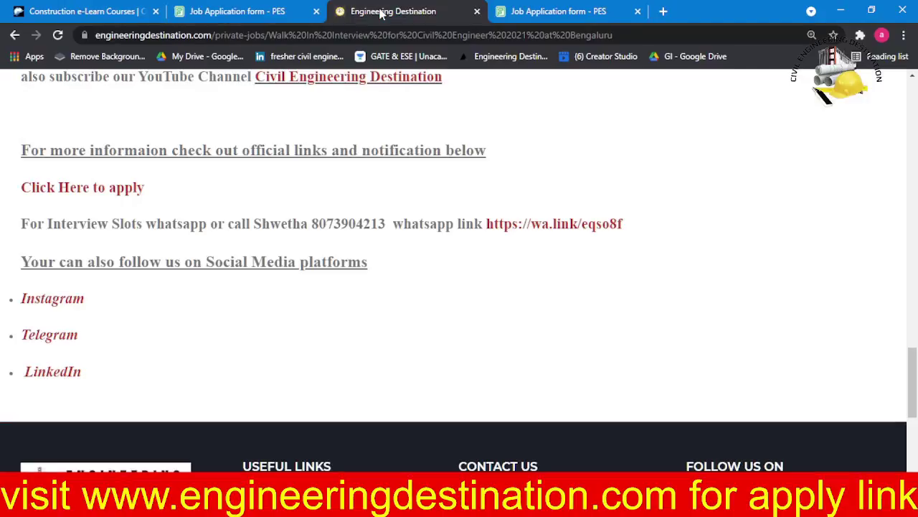
pyautogui.scroll(4, 149, 242)
pyautogui.scroll(1, 593, 340)
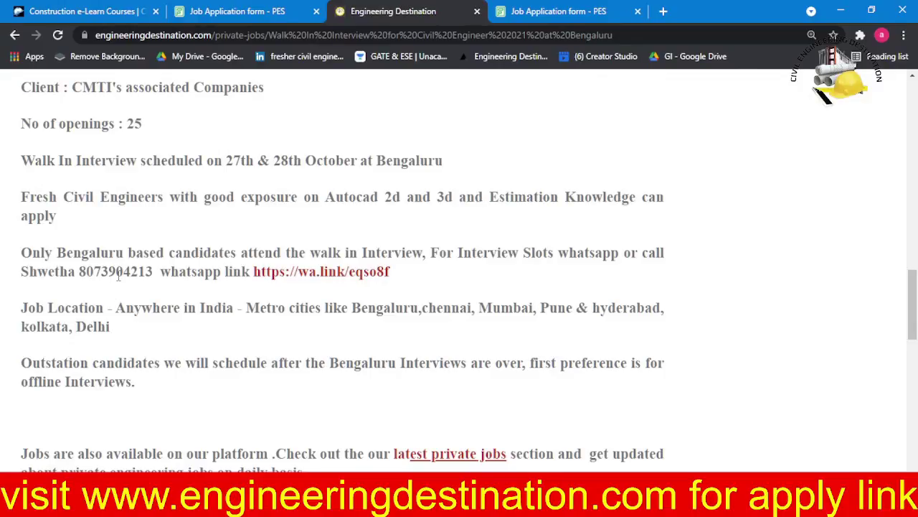
pyautogui.doubleClick(119, 273)
pyautogui.click(119, 273)
pyautogui.scroll(-3, 323, 307)
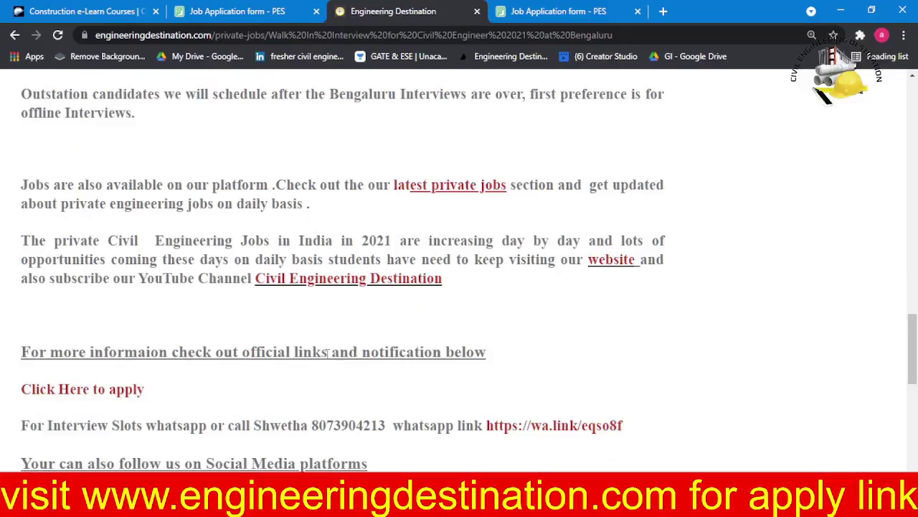
pyautogui.scroll(3, 329, 351)
pyautogui.scroll(4, 334, 349)
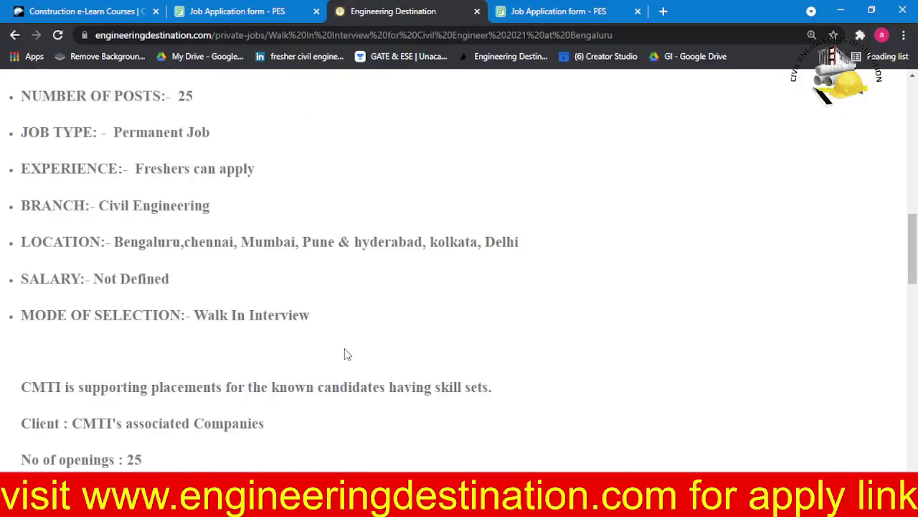
pyautogui.scroll(5, 344, 344)
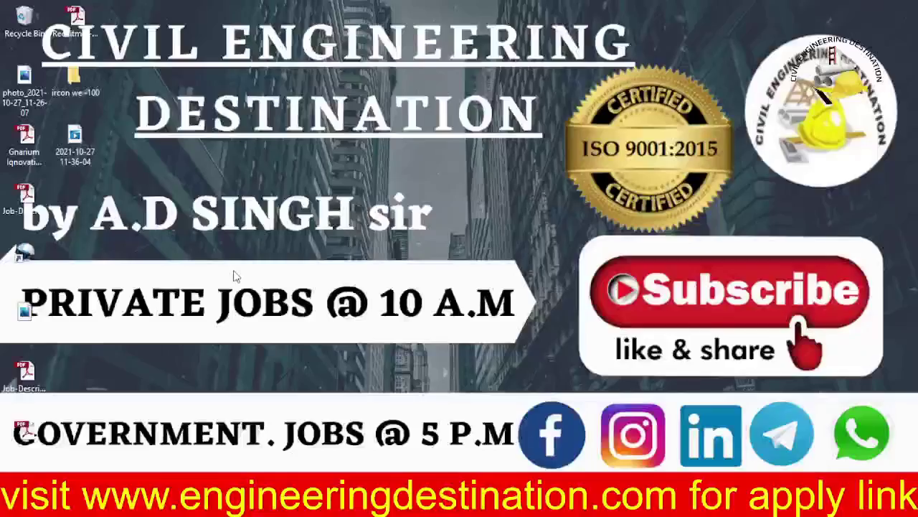